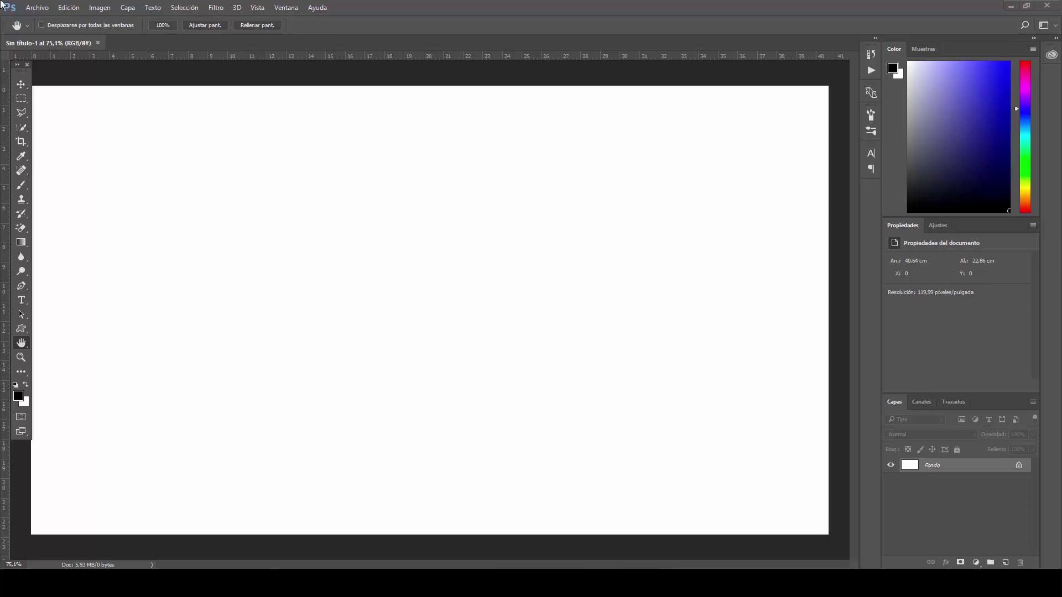
- Start Video Frames to Layers from the File menu, with the file picker showing Spheres - 8482.mp4
{"action": "left_click", "coordinate": [38, 8]}
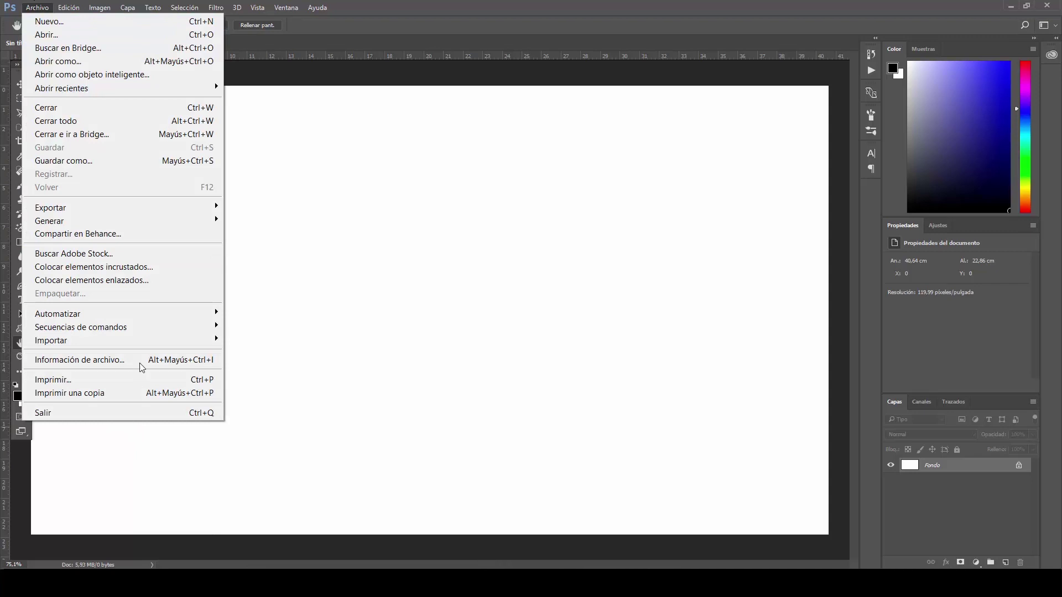
{"action": "mouse_move", "coordinate": [52, 341]}
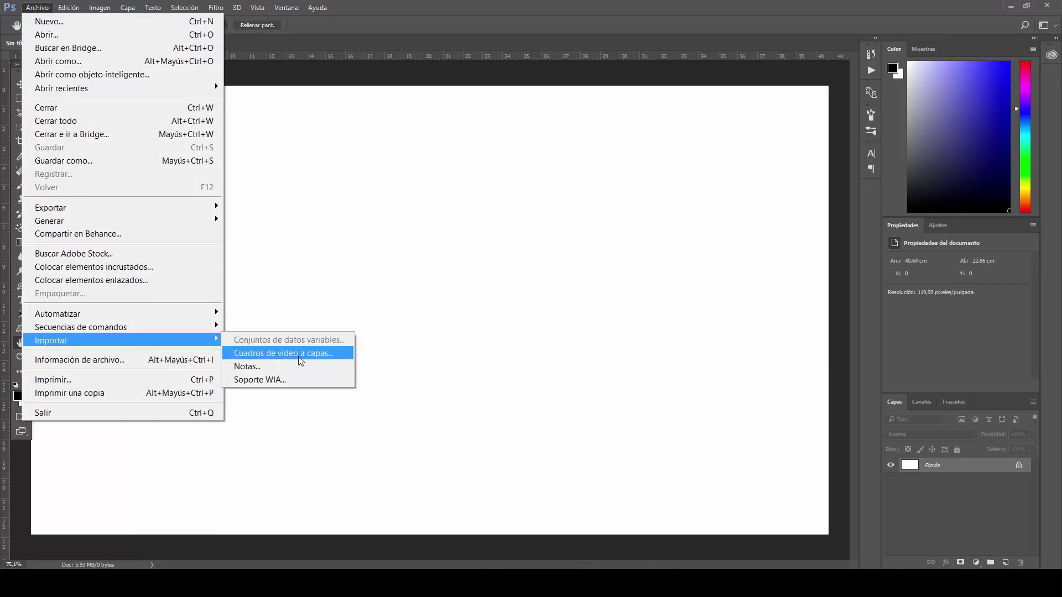
{"action": "left_click", "coordinate": [298, 360]}
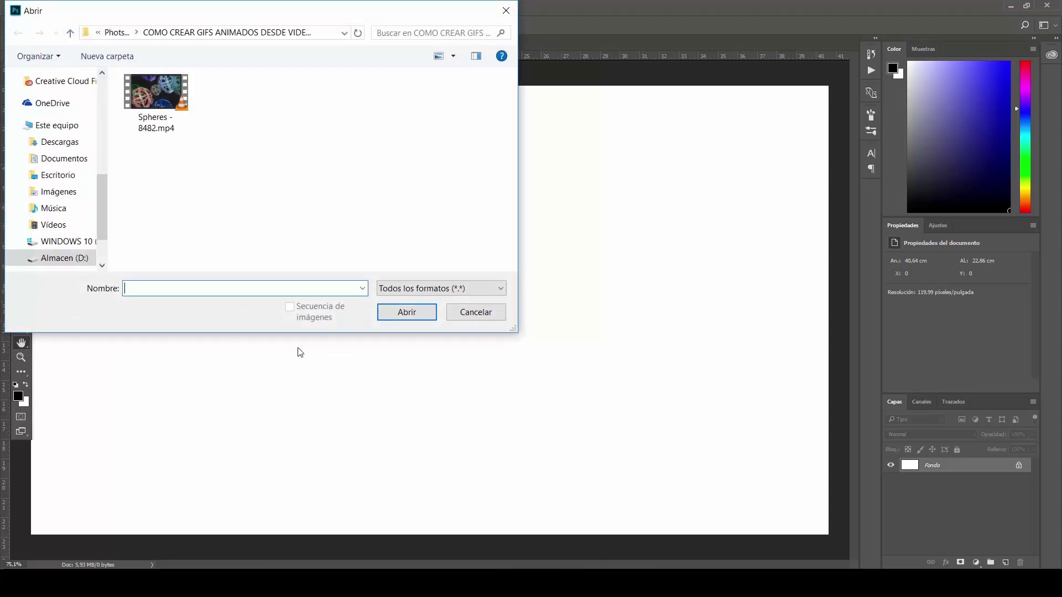
{"action": "left_click_drag", "start_coordinate": [157, 15], "coordinate": [248, 69]}
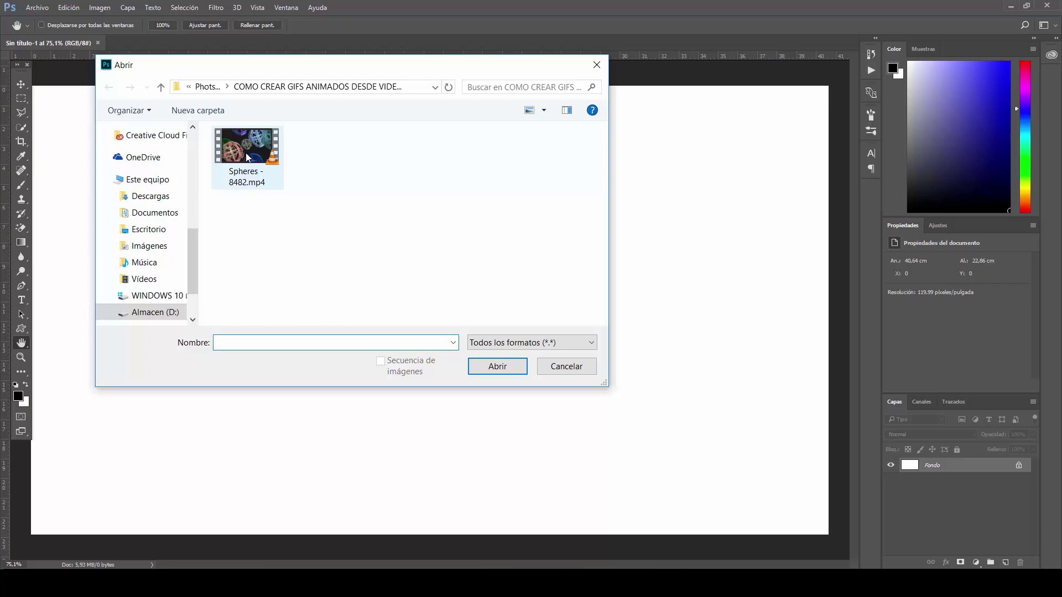
- Choose Spheres - 8482.mp4 and set the trim handles to import only a middle range
{"action": "double_click", "coordinate": [242, 151]}
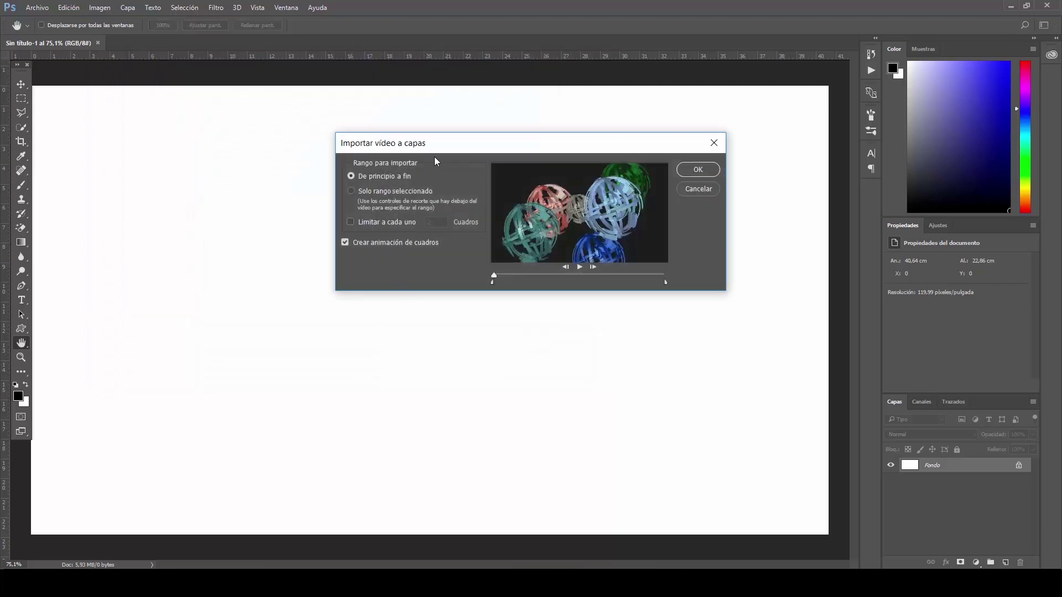
{"action": "mouse_move", "coordinate": [436, 145]}
{"action": "left_mouse_down"}
{"action": "mouse_move", "coordinate": [238, 191]}
{"action": "mouse_move", "coordinate": [222, 180]}
{"action": "left_mouse_up"}
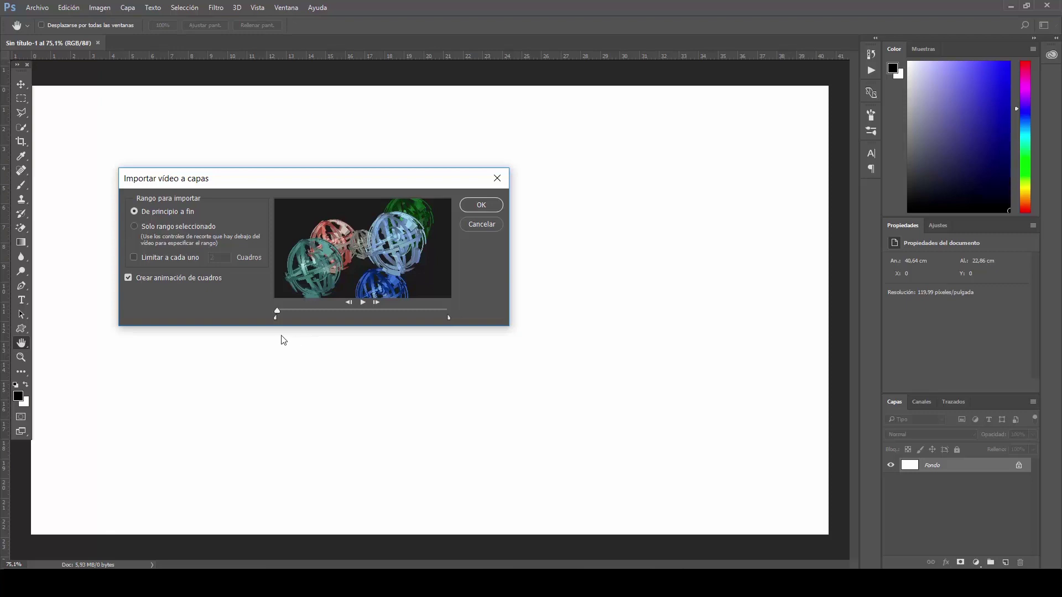
{"action": "left_click_drag", "start_coordinate": [277, 312], "coordinate": [382, 313]}
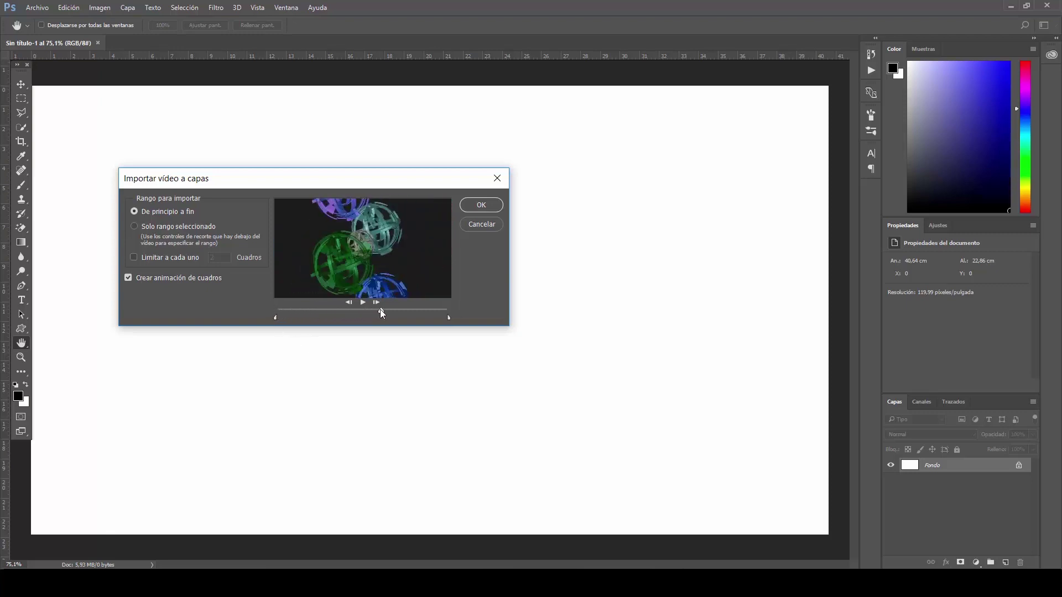
{"action": "left_click_drag", "start_coordinate": [382, 313], "coordinate": [372, 310]}
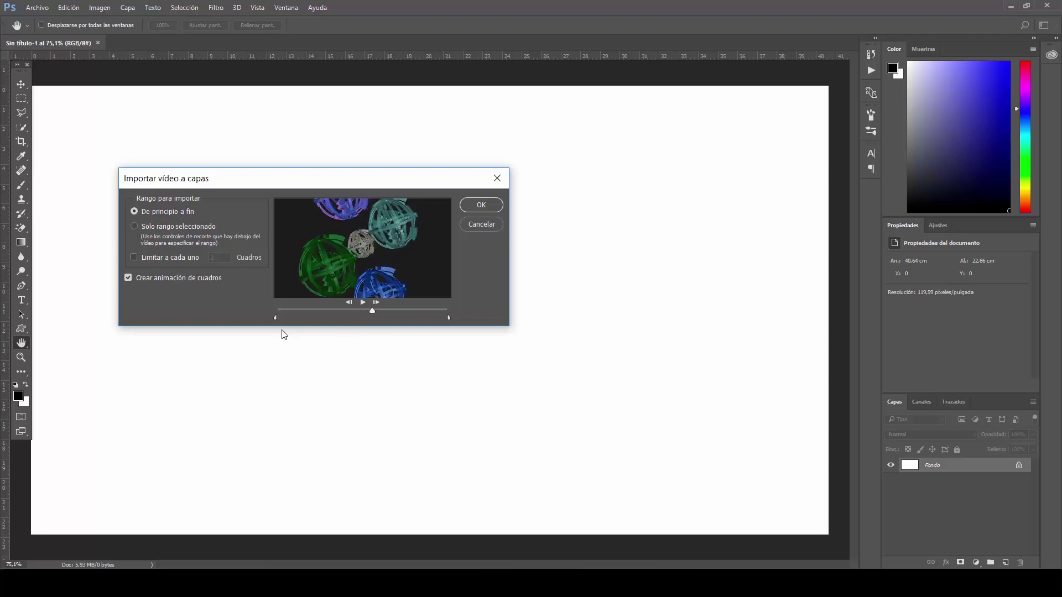
{"action": "left_click_drag", "start_coordinate": [275, 318], "coordinate": [372, 319]}
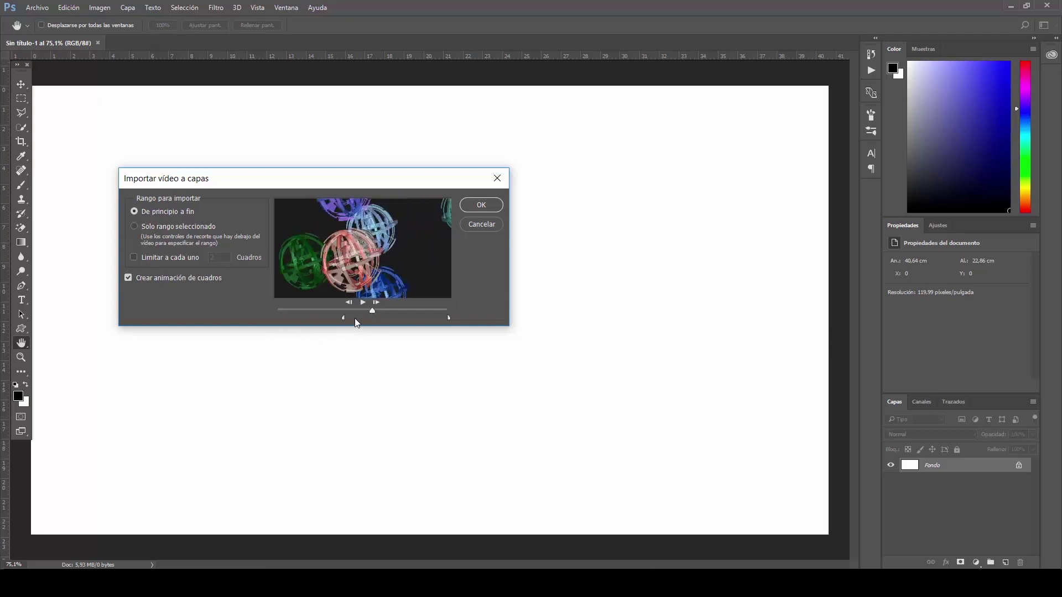
{"action": "left_click_drag", "start_coordinate": [448, 318], "coordinate": [396, 323]}
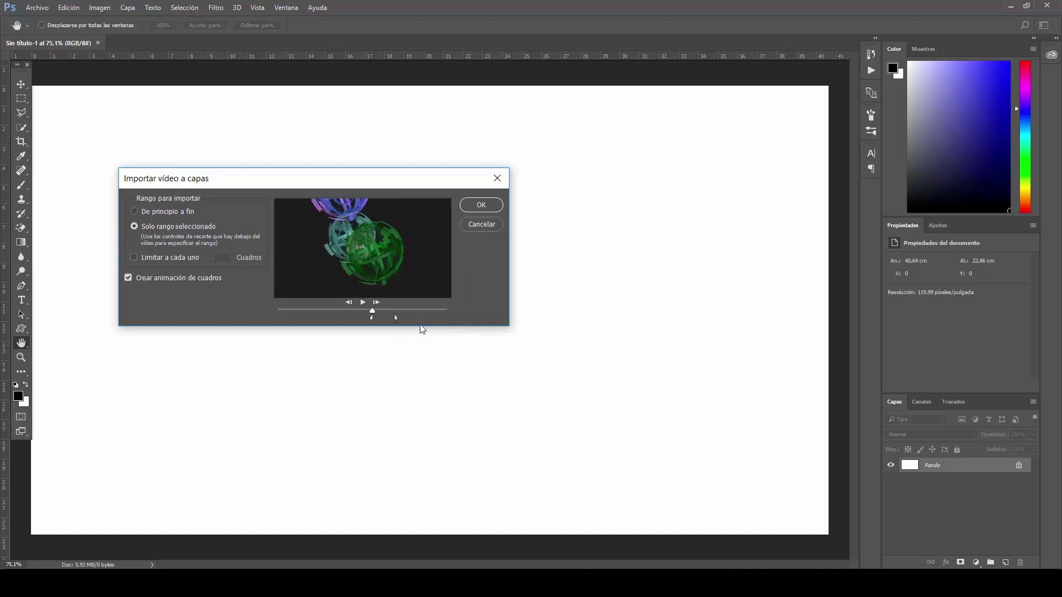
- Import the trimmed range as layers and show the Timeline with 0.04-second frames
{"action": "left_click", "coordinate": [481, 206]}
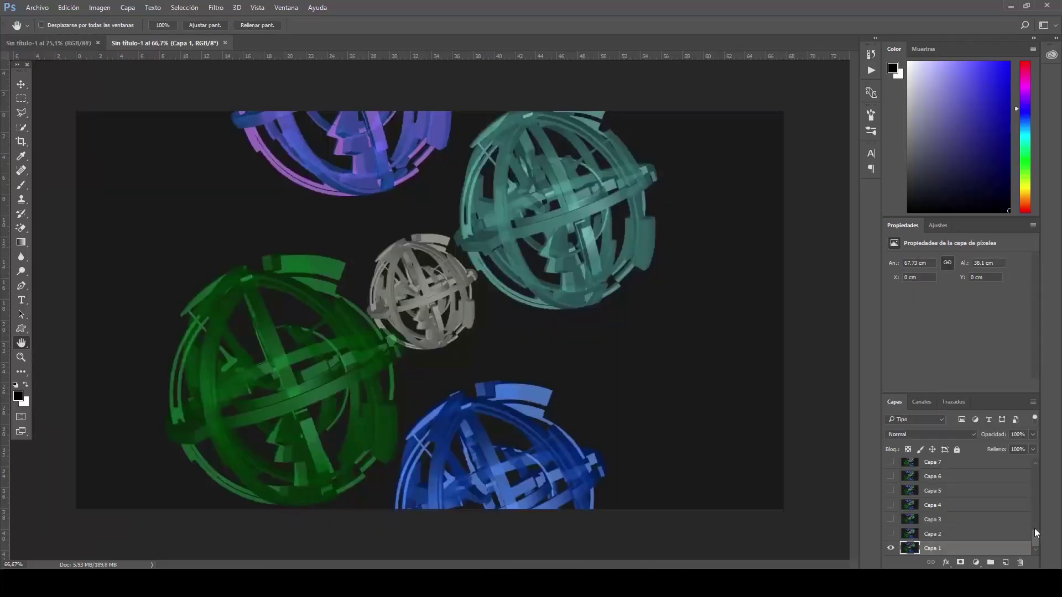
{"action": "scroll", "coordinate": [1030, 503], "scroll_direction": "up", "scroll_amount": 4}
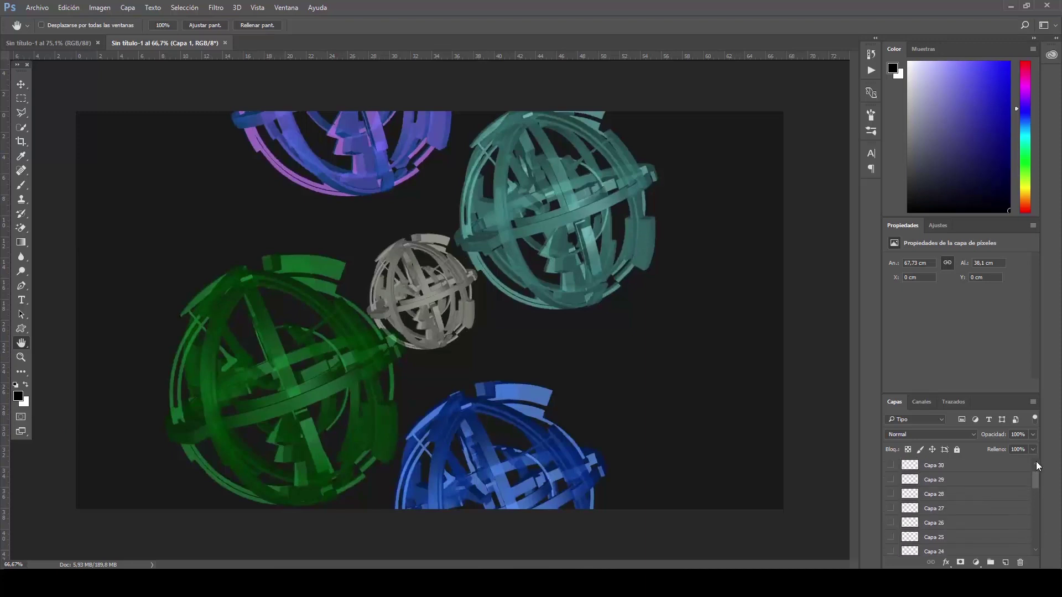
{"action": "scroll", "coordinate": [1040, 517], "scroll_direction": "down", "scroll_amount": 4}
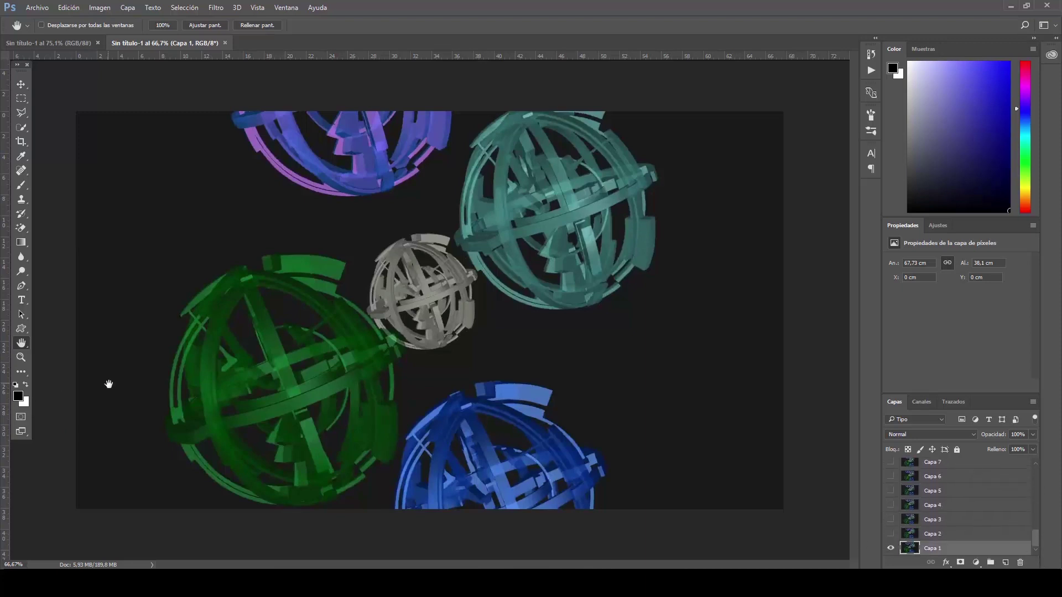
{"action": "left_click", "coordinate": [263, 9]}
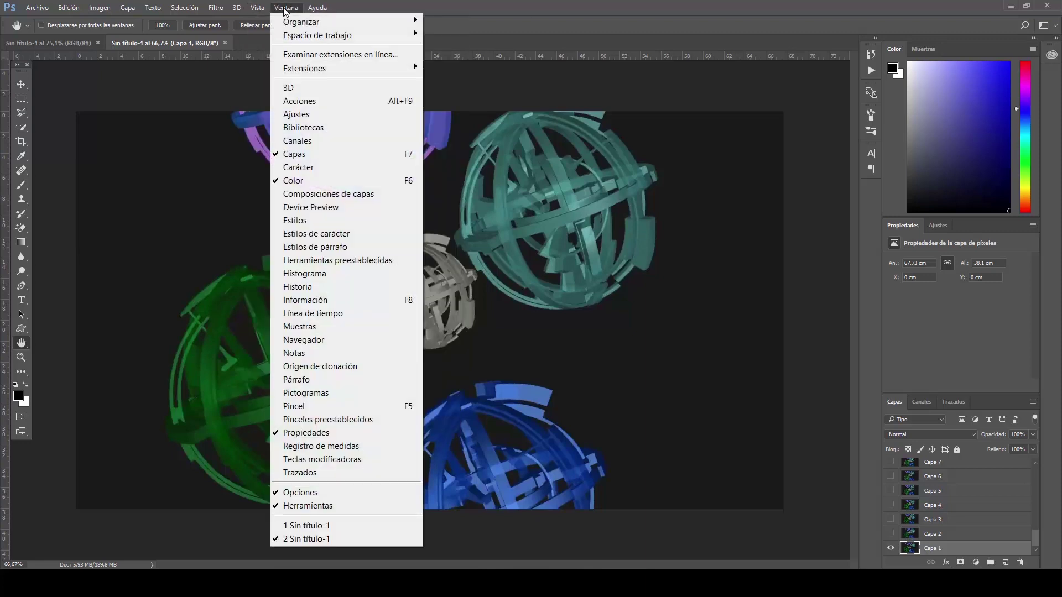
{"action": "left_click", "coordinate": [363, 314]}
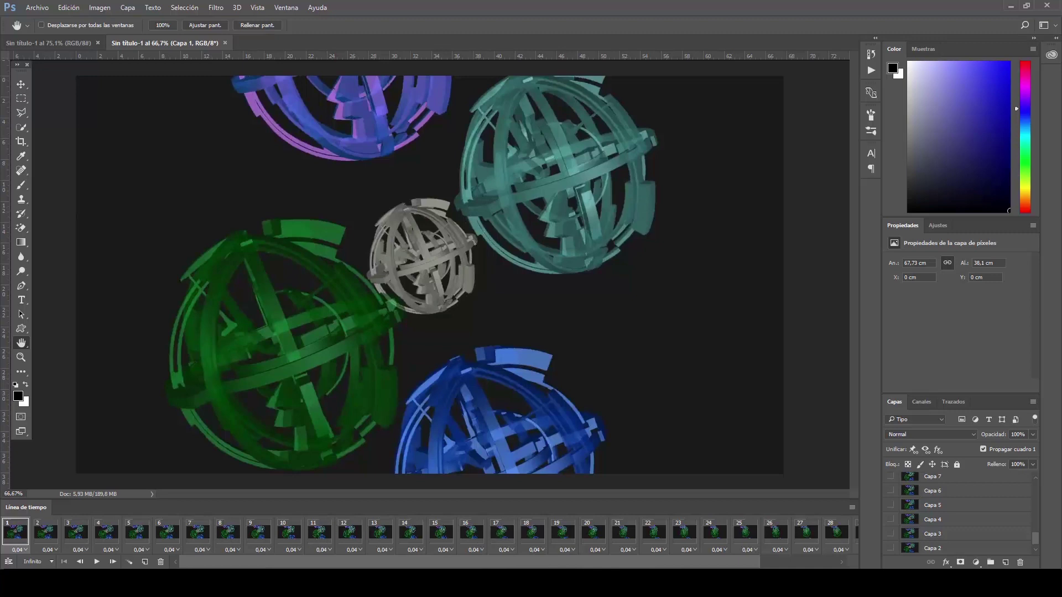
- Play the animation through once and set its loop count to Forever
{"action": "left_click", "coordinate": [97, 562]}
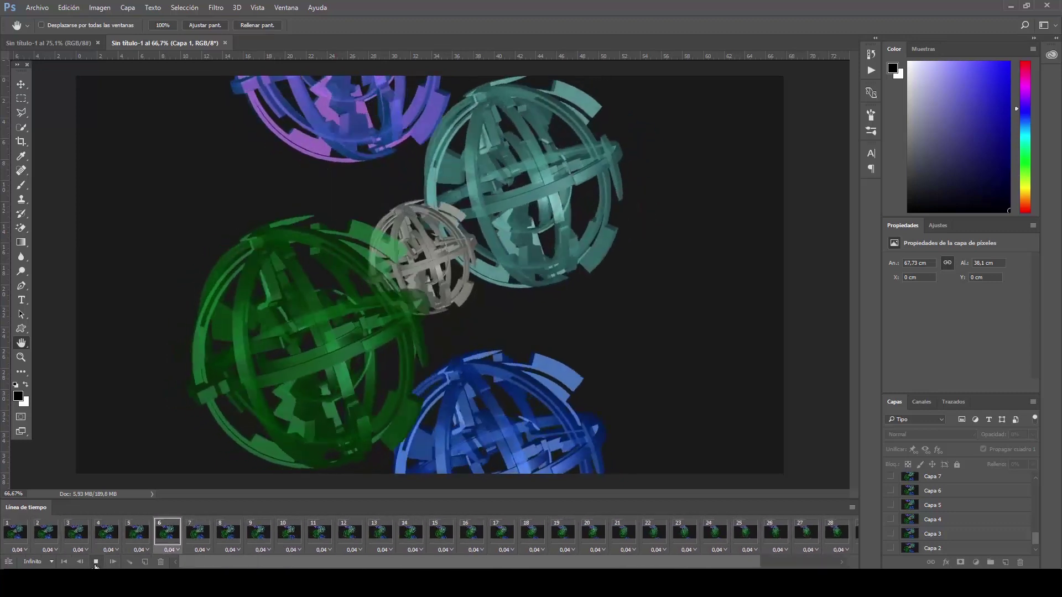
{"action": "left_click", "coordinate": [97, 563]}
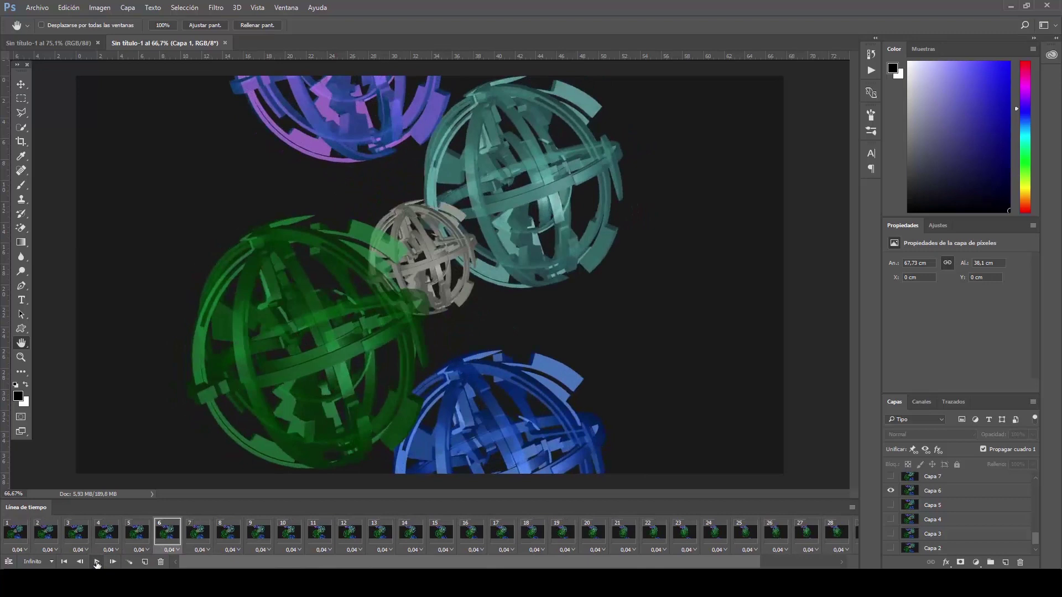
{"action": "left_click", "coordinate": [51, 562]}
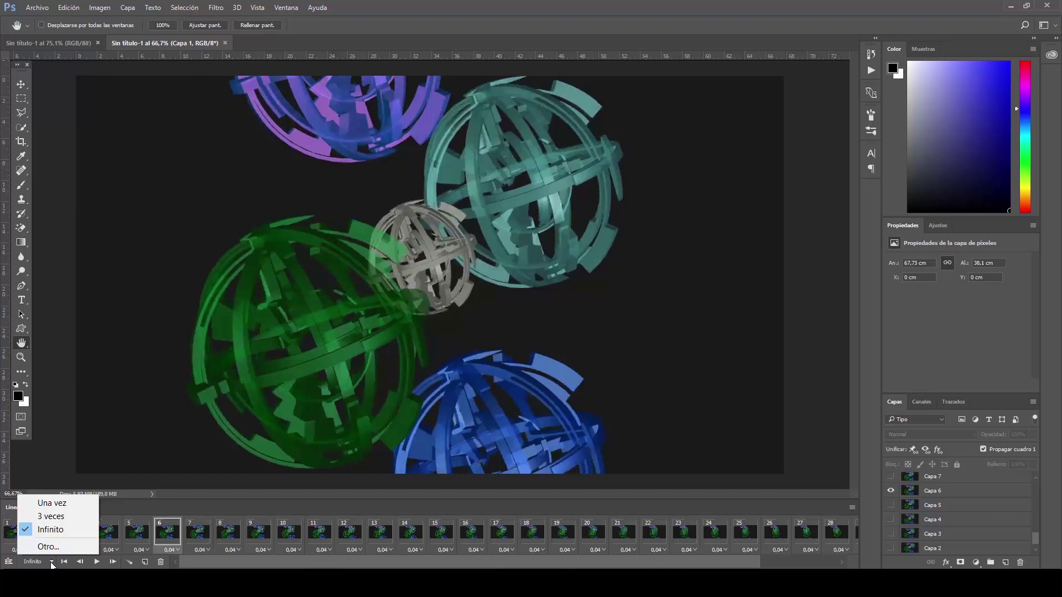
{"action": "left_click", "coordinate": [198, 503]}
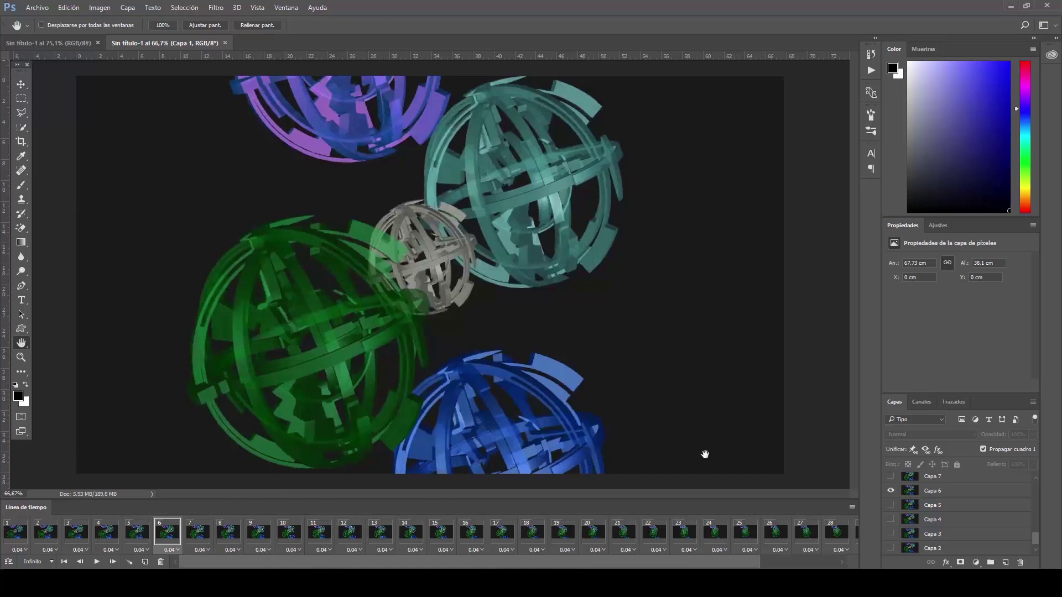
{"action": "mouse_move", "coordinate": [1034, 537]}
{"action": "left_mouse_down"}
{"action": "mouse_move", "coordinate": [1046, 507]}
{"action": "mouse_move", "coordinate": [1042, 547]}
{"action": "mouse_move", "coordinate": [1044, 481]}
{"action": "left_mouse_up"}
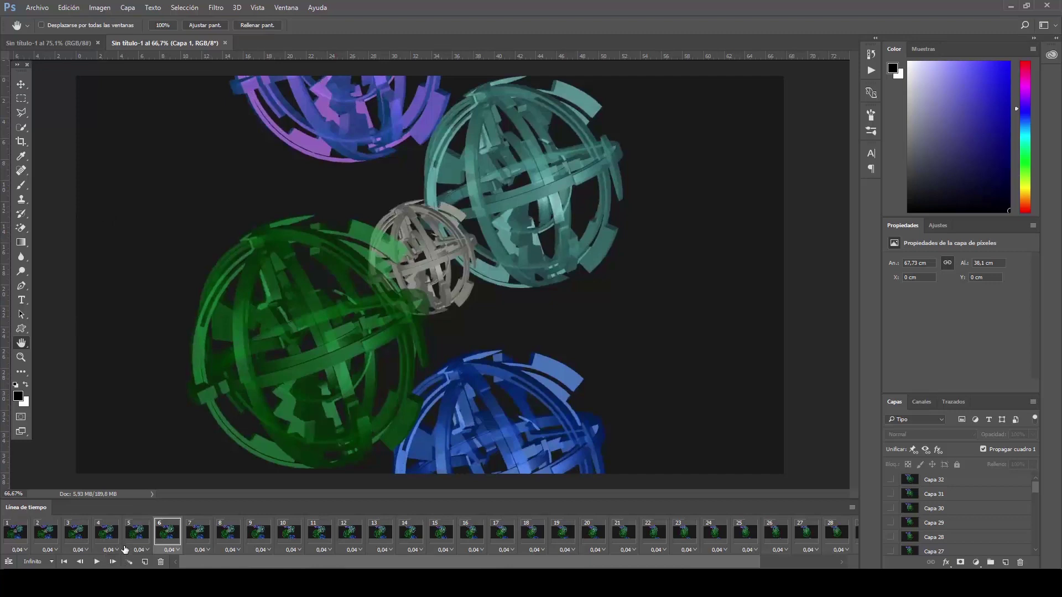
- Check the first frame's 0,04 delay and replay the animation, stopping on frame 25
{"action": "left_click", "coordinate": [26, 549]}
{"action": "left_click", "coordinate": [25, 549]}
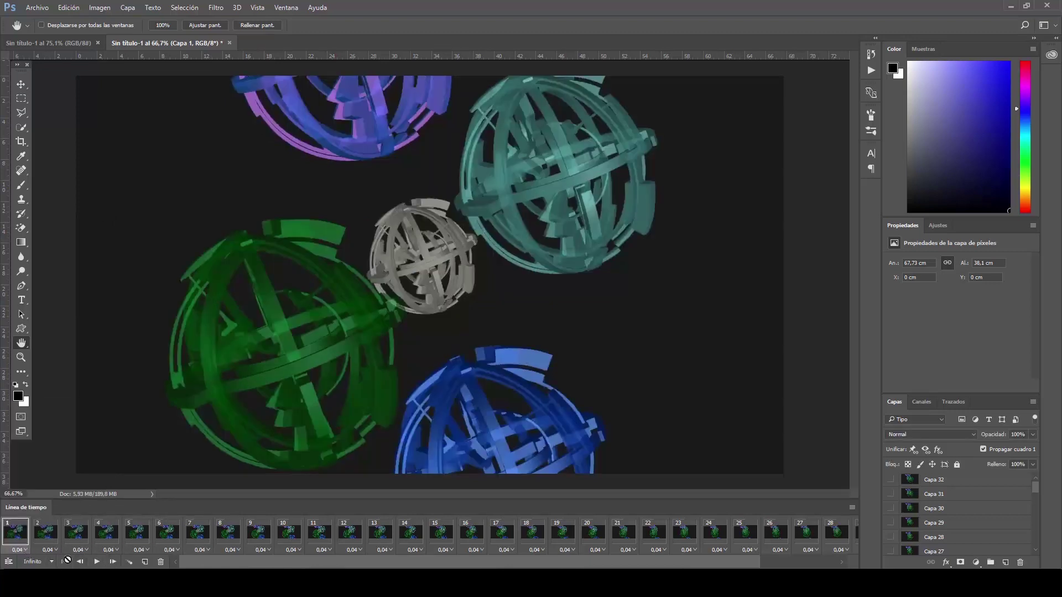
{"action": "left_click", "coordinate": [96, 562]}
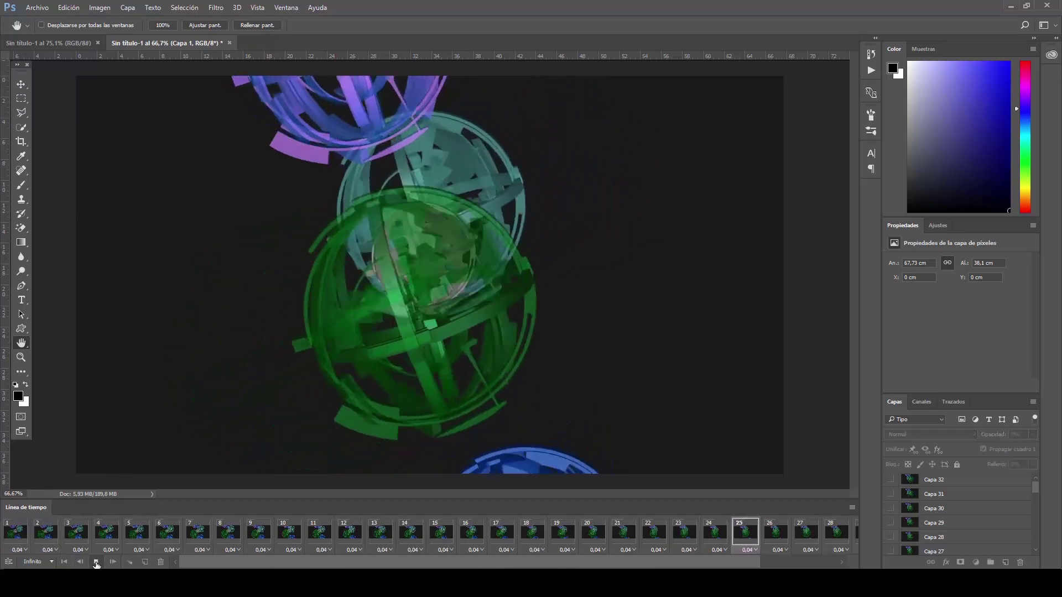
{"action": "left_click", "coordinate": [96, 562]}
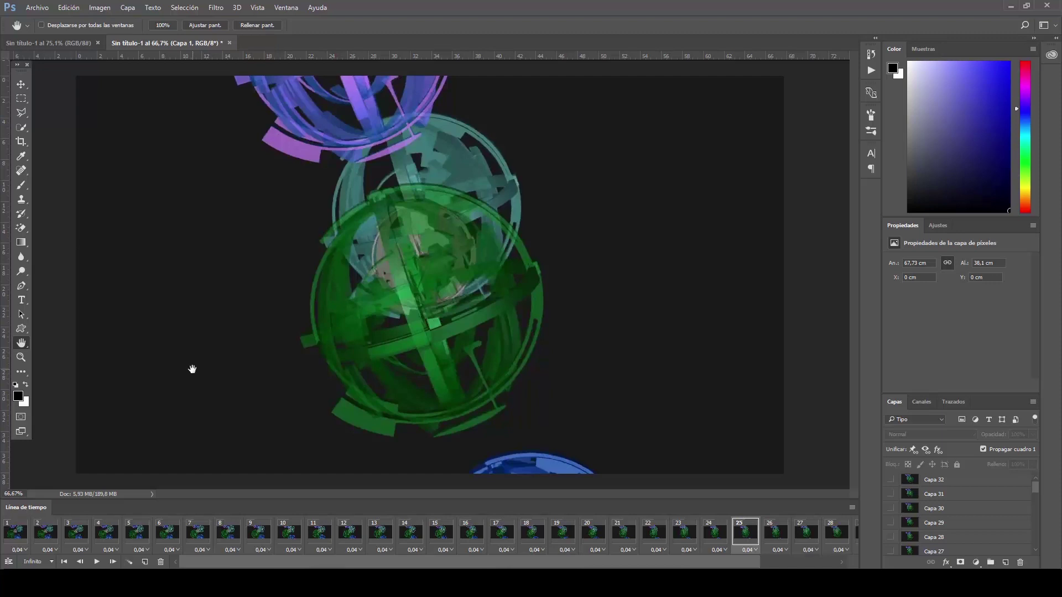
- Resize the image to 320 pixels wide (320 × 180) and replay the animation
{"action": "left_click", "coordinate": [104, 10]}
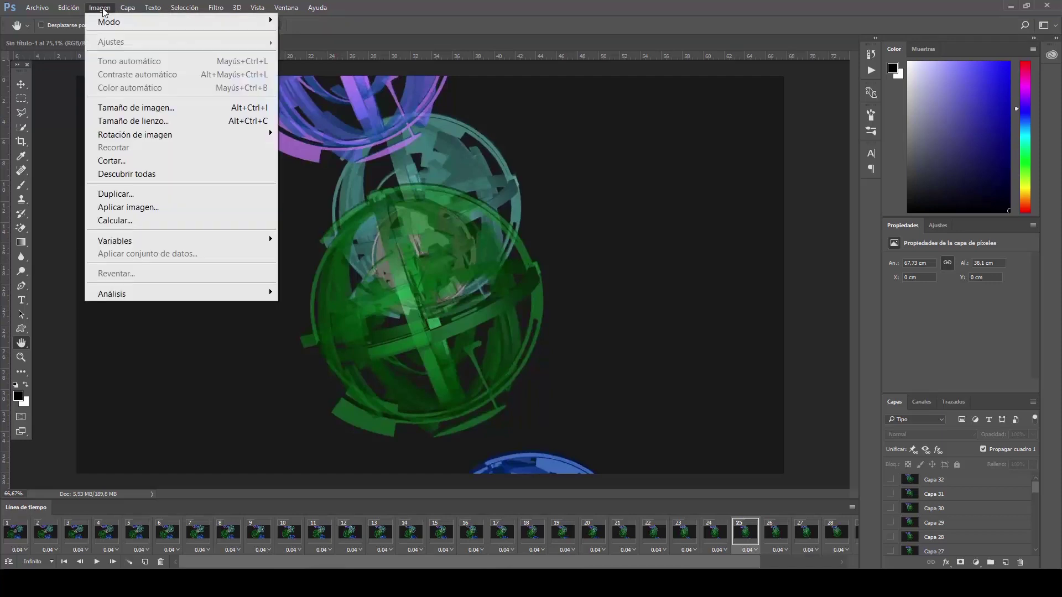
{"action": "left_click", "coordinate": [172, 108]}
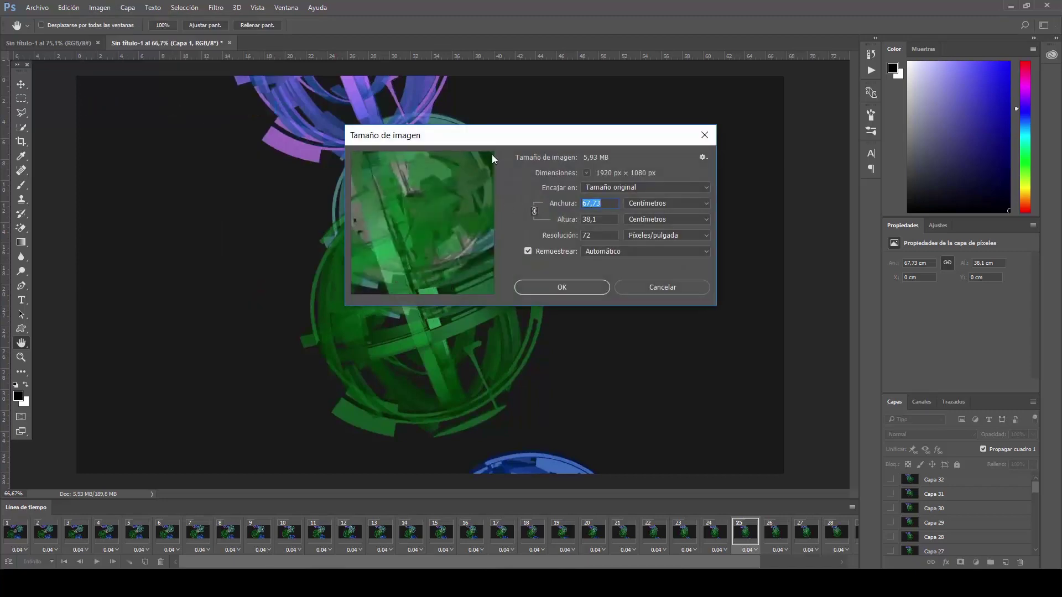
{"action": "left_click_drag", "start_coordinate": [464, 135], "coordinate": [279, 181]}
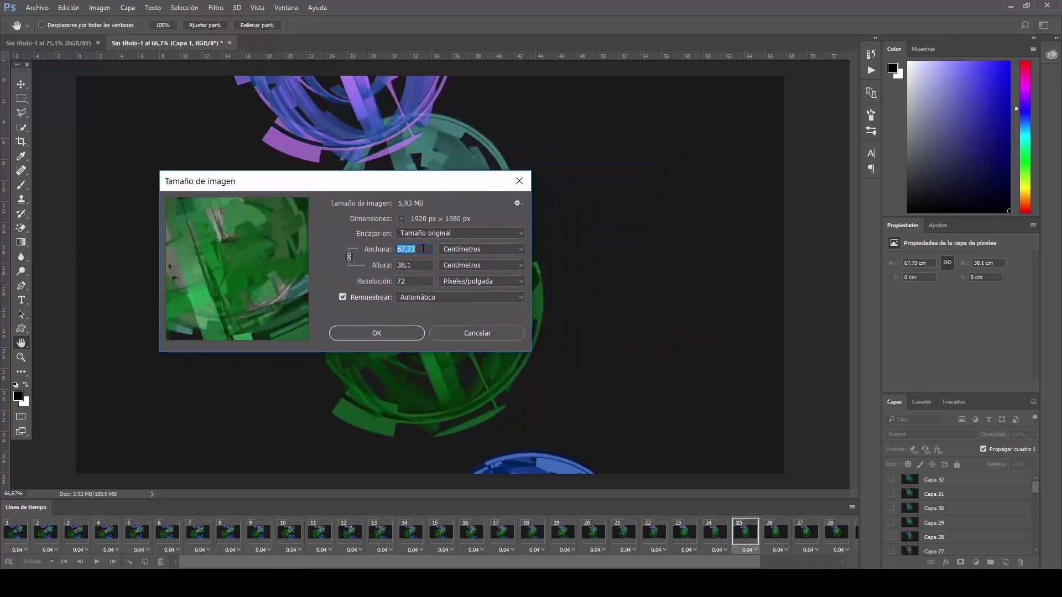
{"action": "left_click", "coordinate": [524, 252]}
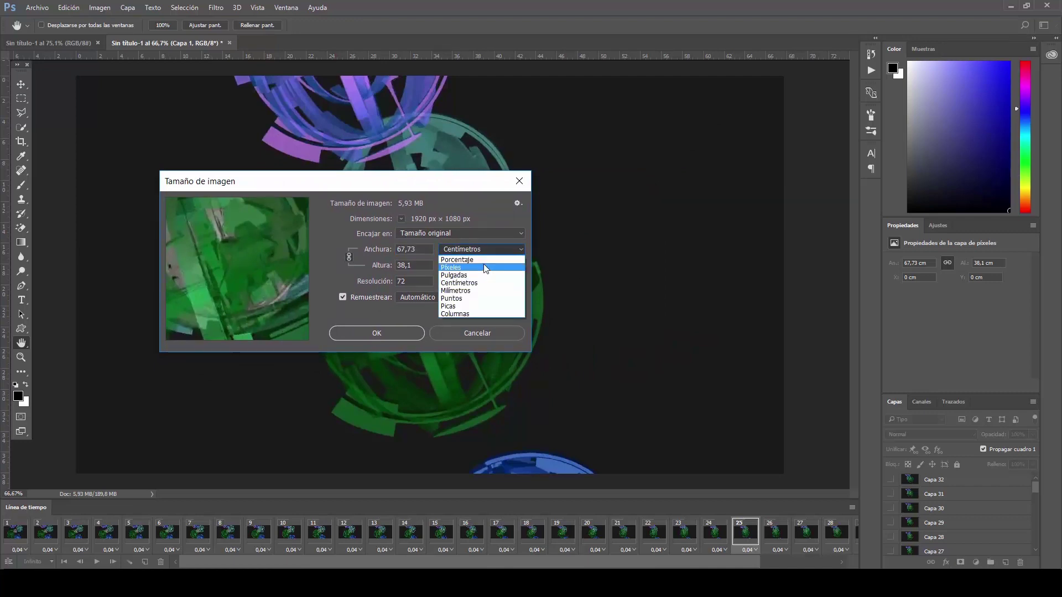
{"action": "left_click", "coordinate": [484, 263]}
{"action": "double_click", "coordinate": [420, 251]}
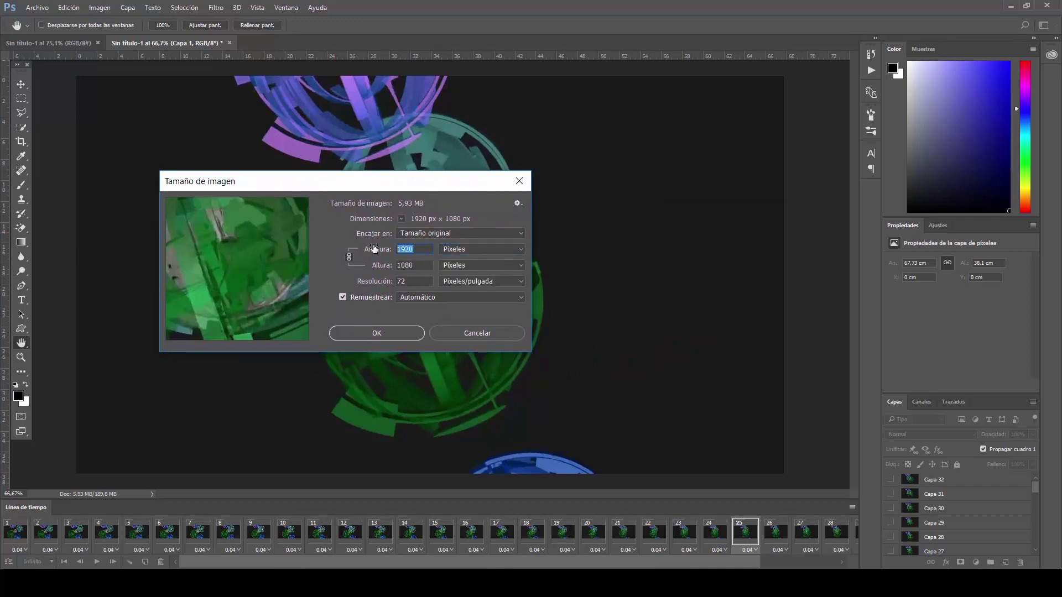
{"action": "type", "text": "320"}
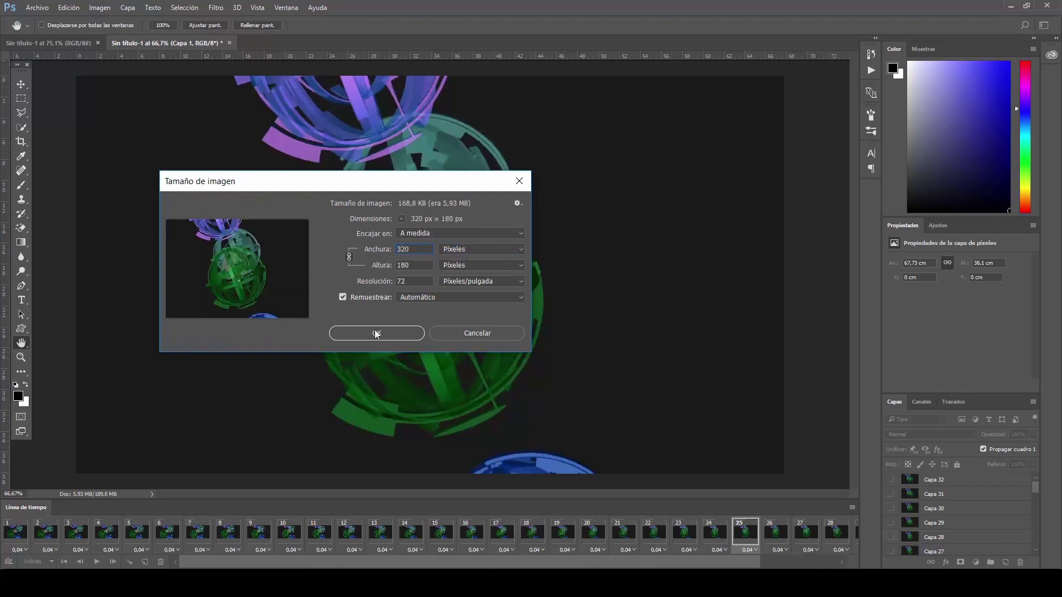
{"action": "left_click", "coordinate": [374, 332]}
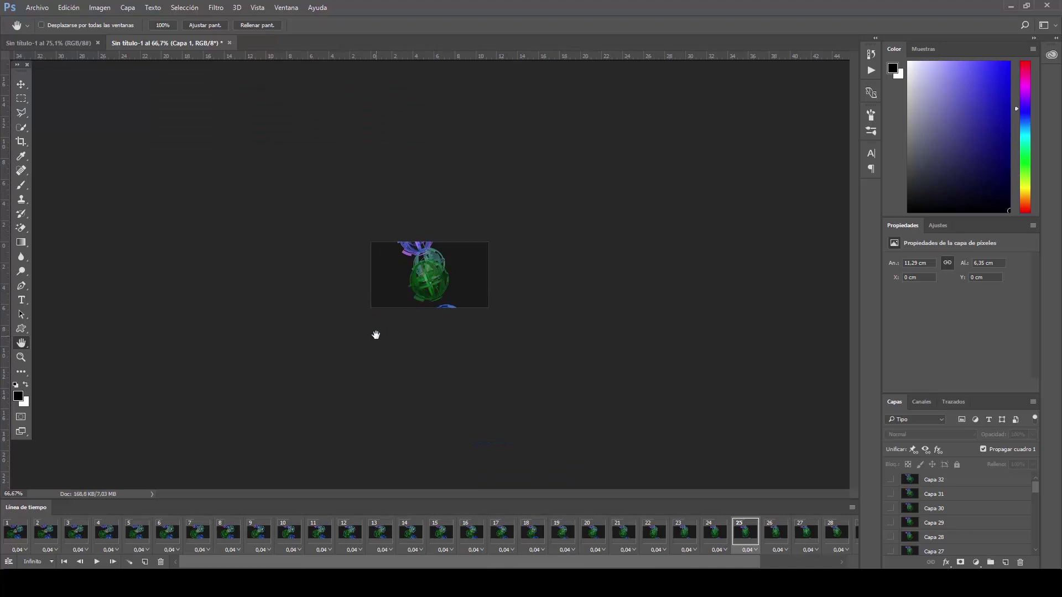
{"action": "left_click", "coordinate": [96, 562]}
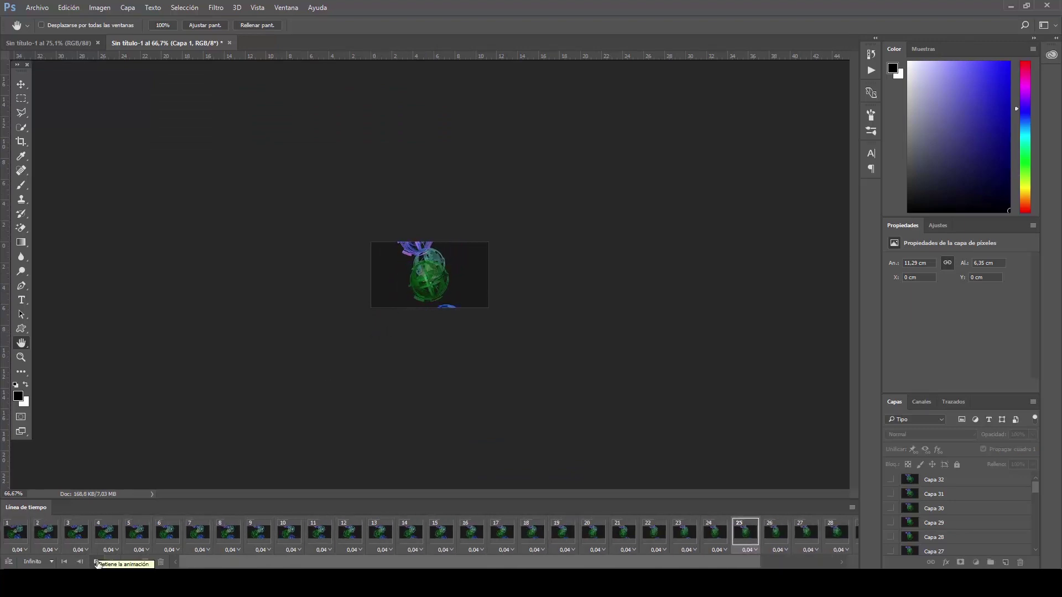
{"action": "left_click", "coordinate": [97, 562]}
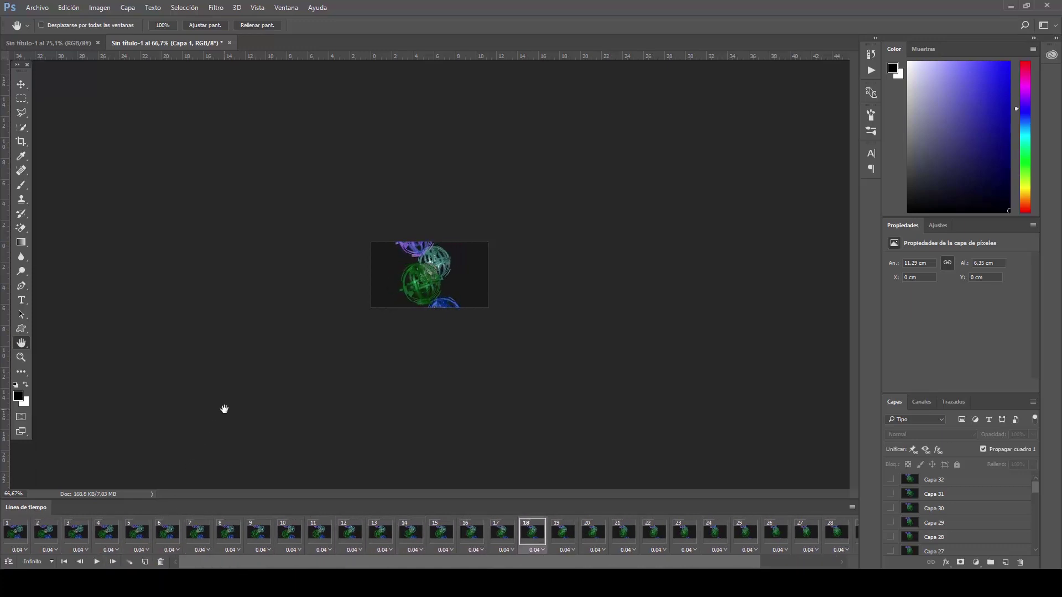
- Undo the 320 px resize and set the image width to 640 px (640 × 360)
{"action": "key", "text": "ctrl+z"}
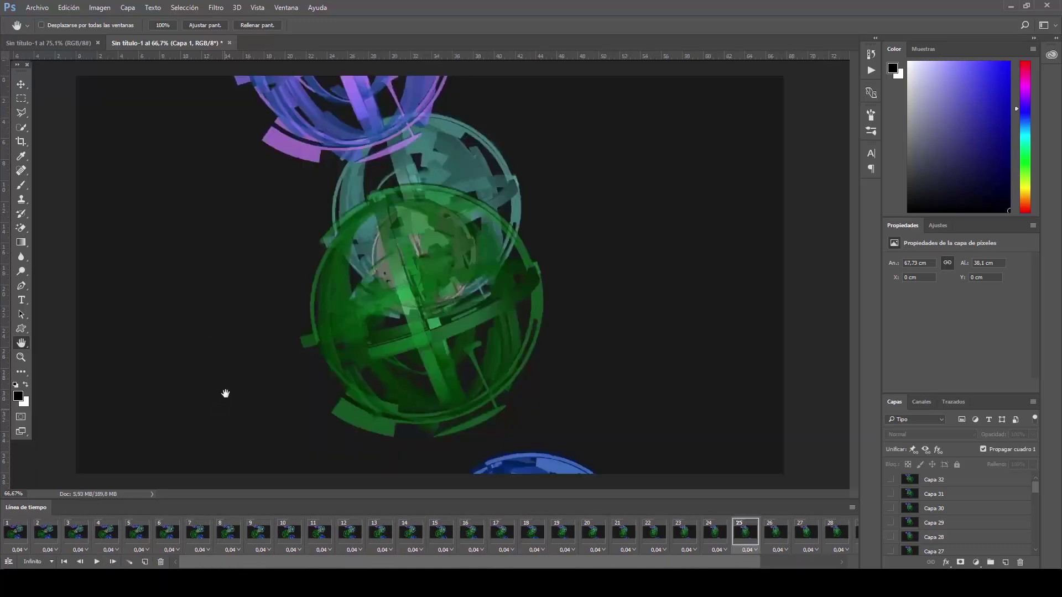
{"action": "left_click", "coordinate": [101, 10]}
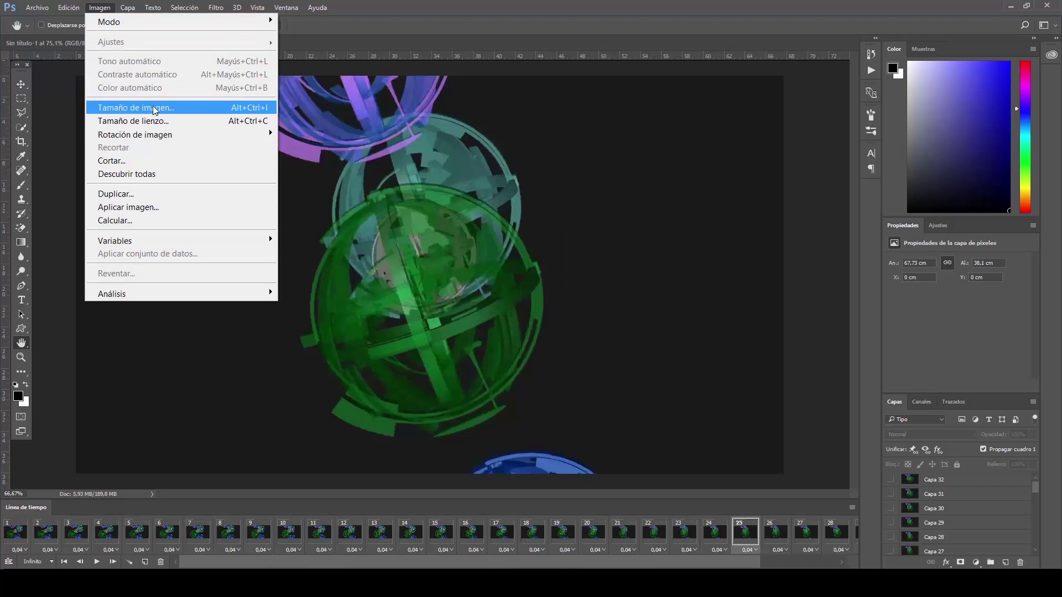
{"action": "left_click", "coordinate": [153, 107]}
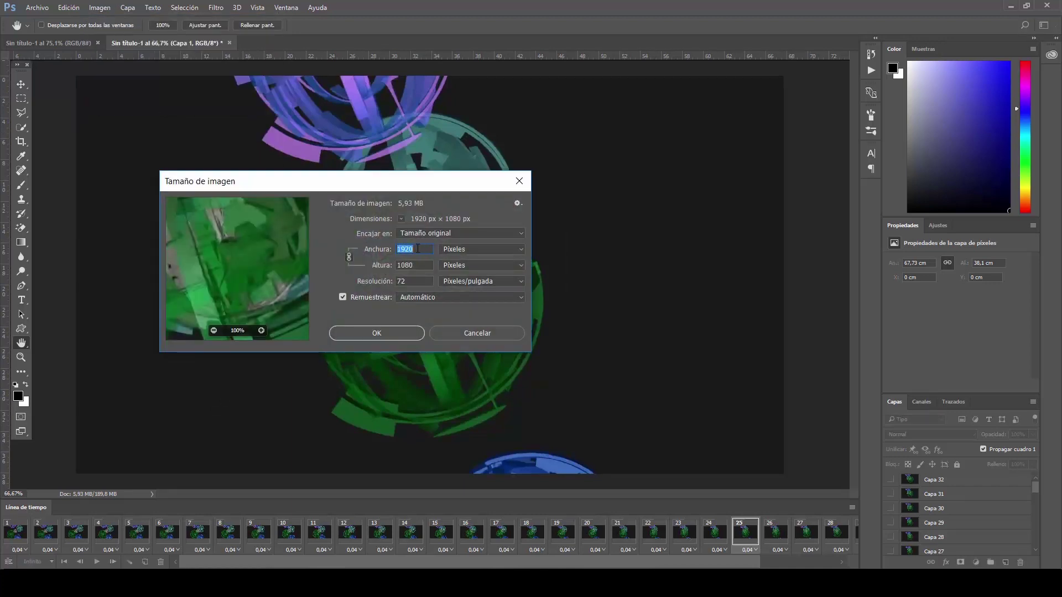
{"action": "type", "text": "640"}
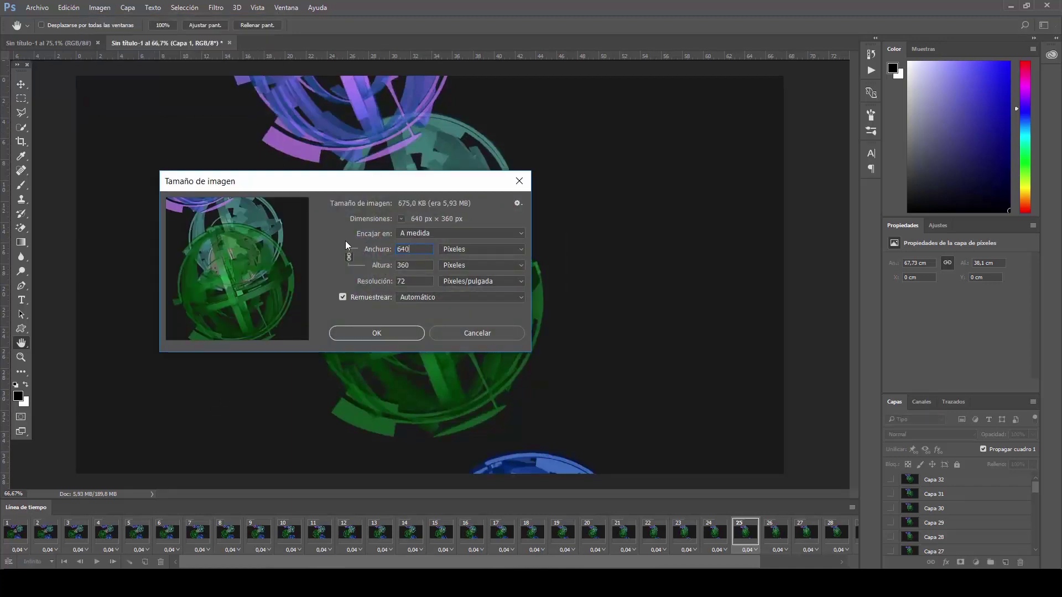
{"action": "left_click", "coordinate": [387, 331]}
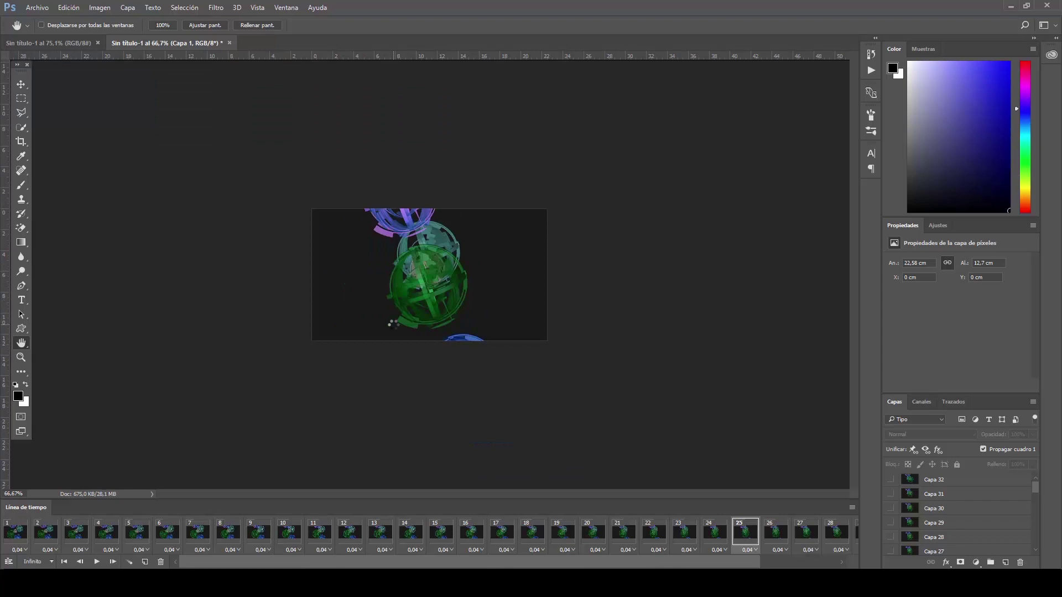
- Open the legacy Save for Web dialog and preview the 640 × 360 GIF in a browser
{"action": "left_click", "coordinate": [44, 8]}
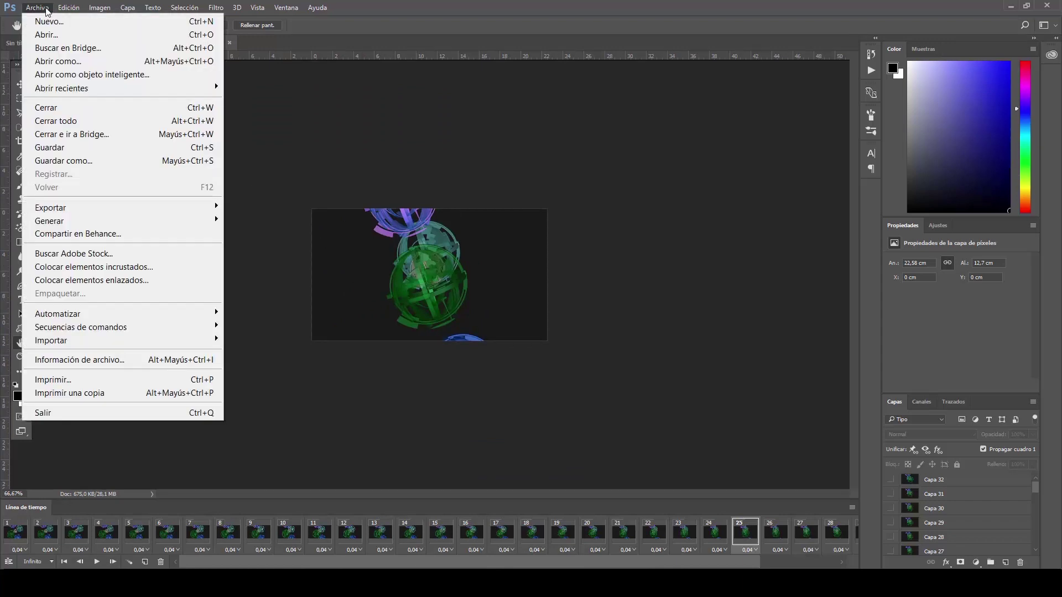
{"action": "mouse_move", "coordinate": [50, 207]}
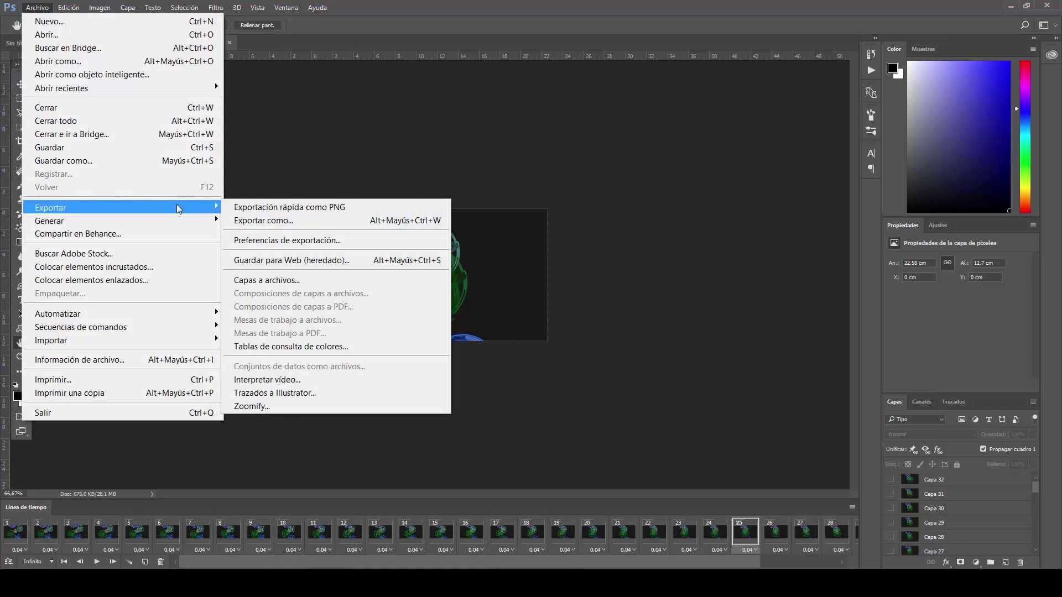
{"action": "left_click", "coordinate": [321, 263]}
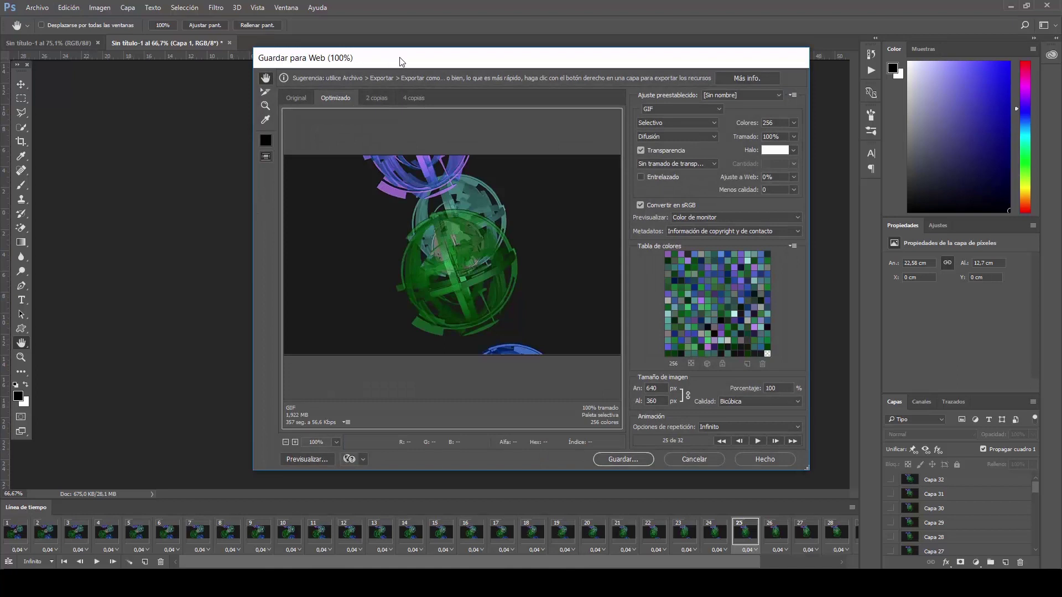
{"action": "left_click_drag", "start_coordinate": [399, 61], "coordinate": [239, 44]}
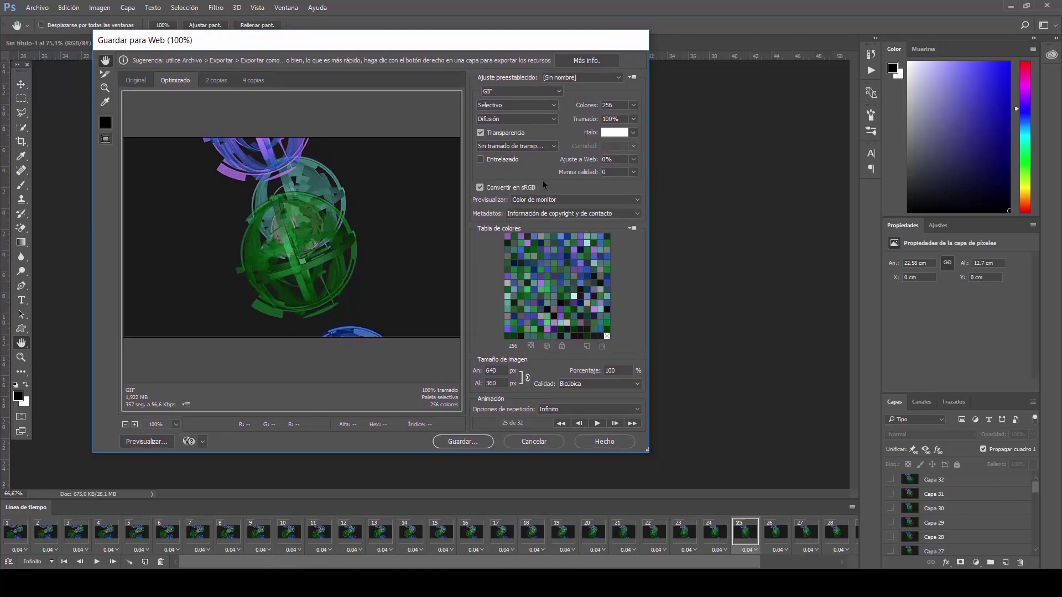
{"action": "left_click", "coordinate": [145, 442]}
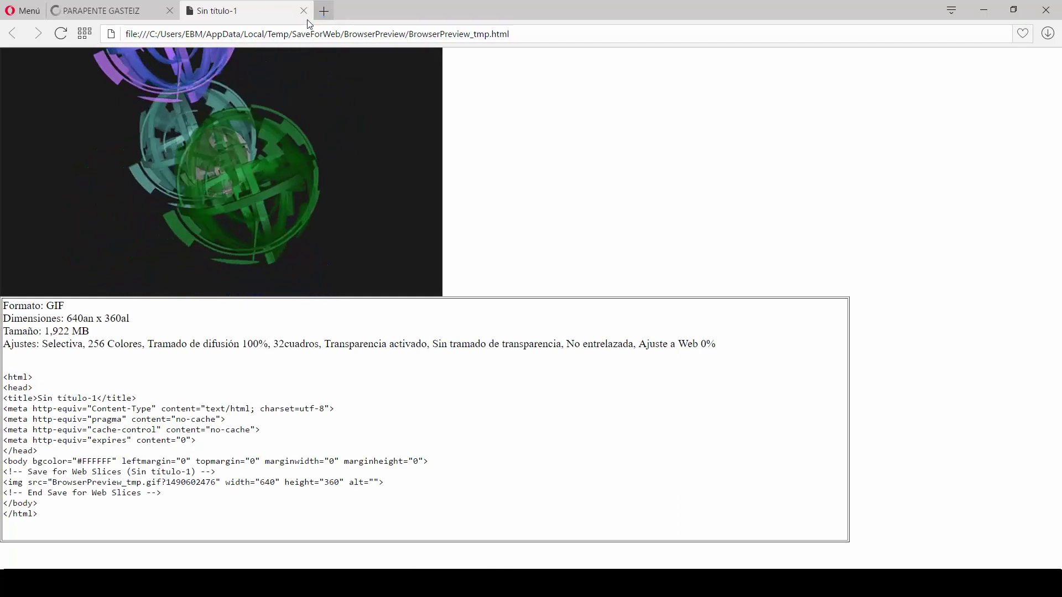
{"action": "left_click", "coordinate": [1056, 7]}
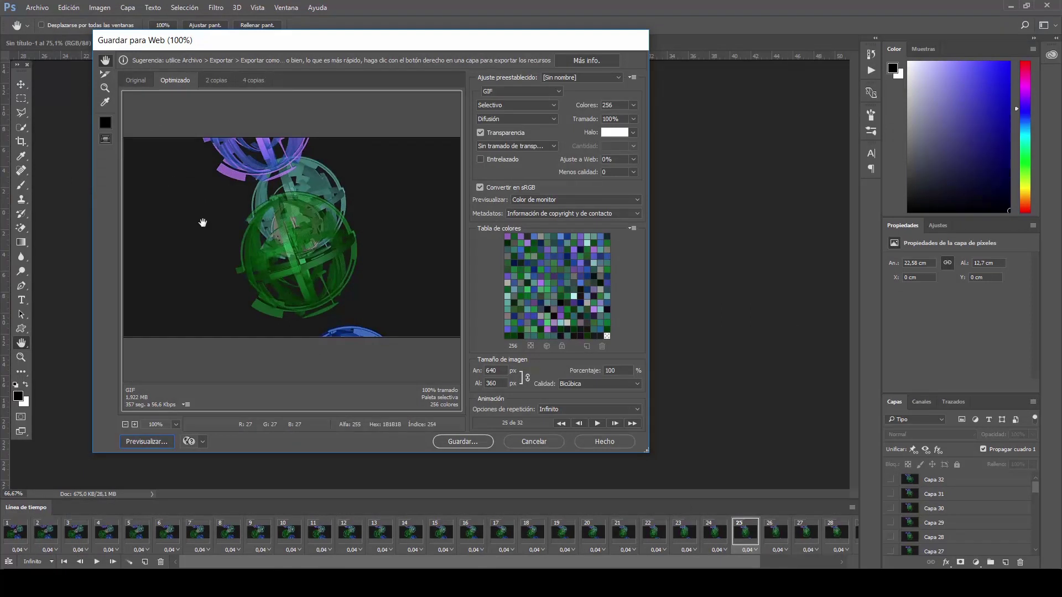
- Start saving the GIF and browse to the Photshopearte folder on Almacen (D:)
{"action": "left_click", "coordinate": [467, 441]}
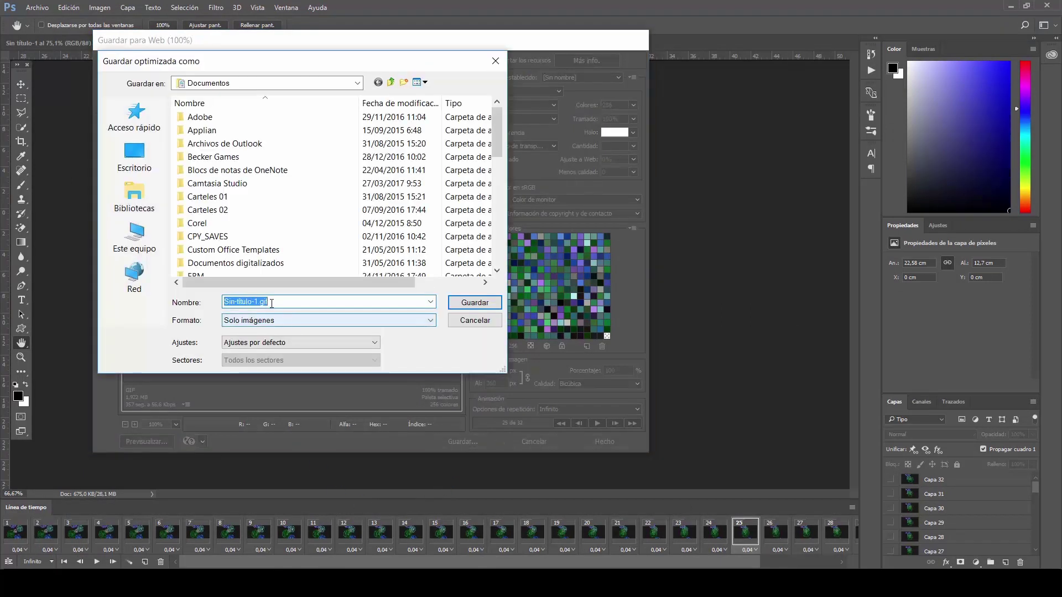
{"action": "left_click", "coordinate": [134, 166]}
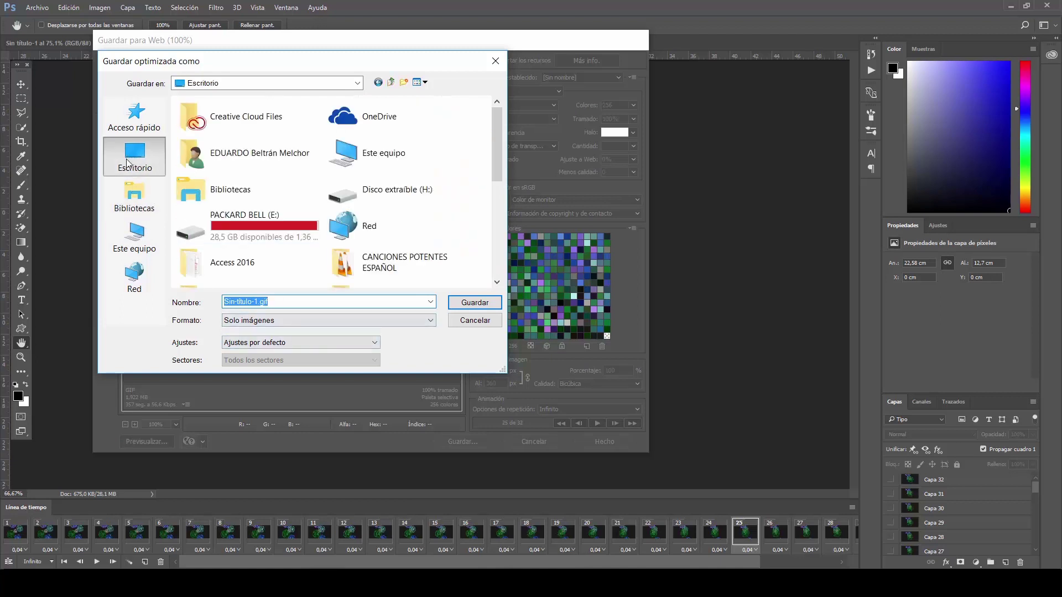
{"action": "left_click", "coordinate": [147, 233]}
{"action": "left_click", "coordinate": [410, 258]}
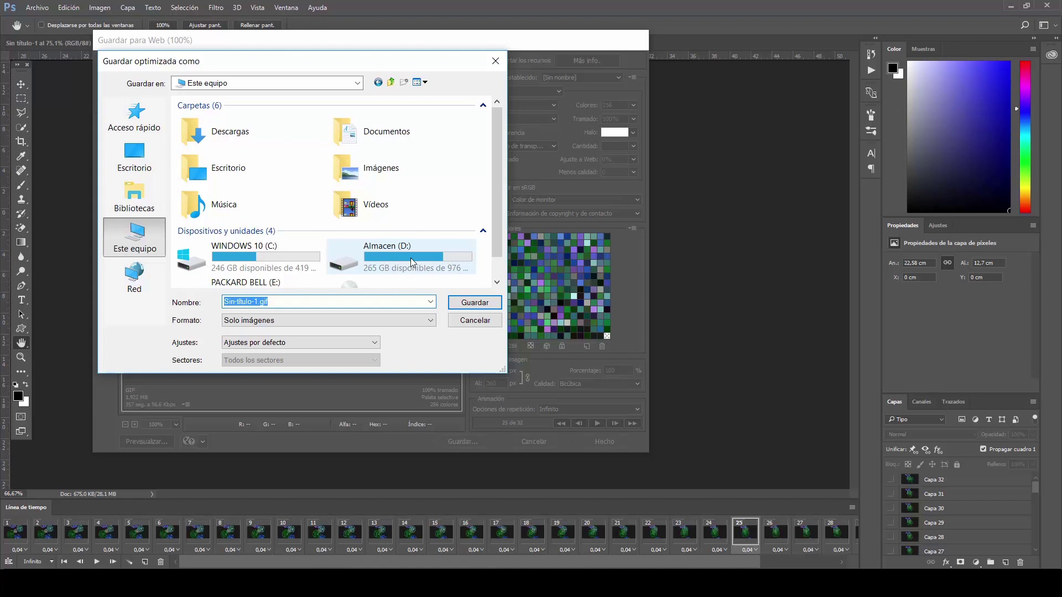
{"action": "double_click", "coordinate": [411, 258]}
{"action": "scroll", "coordinate": [302, 174], "scroll_direction": "down", "scroll_amount": 4}
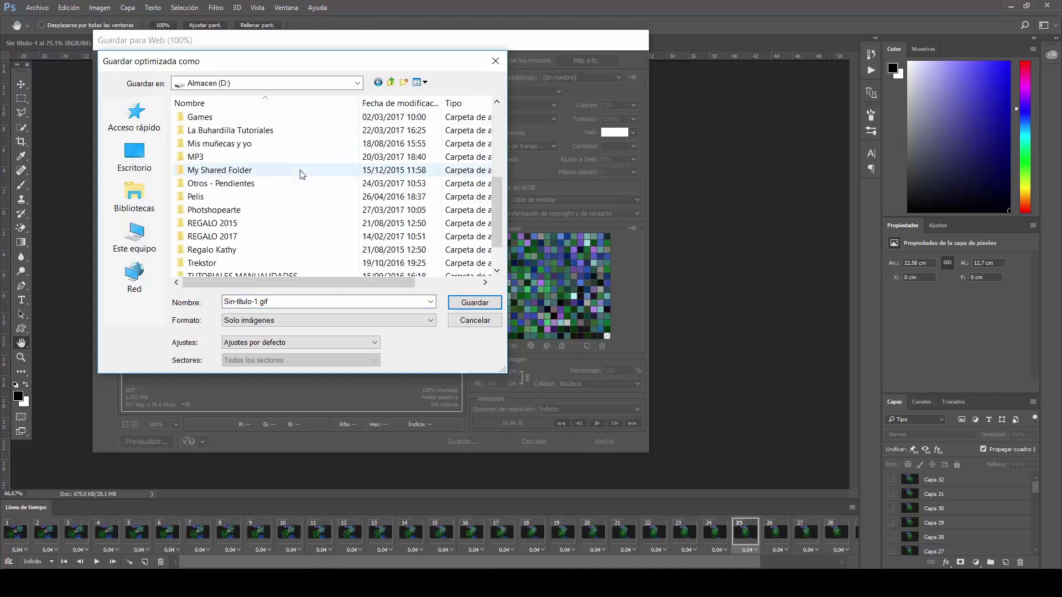
{"action": "double_click", "coordinate": [216, 210]}
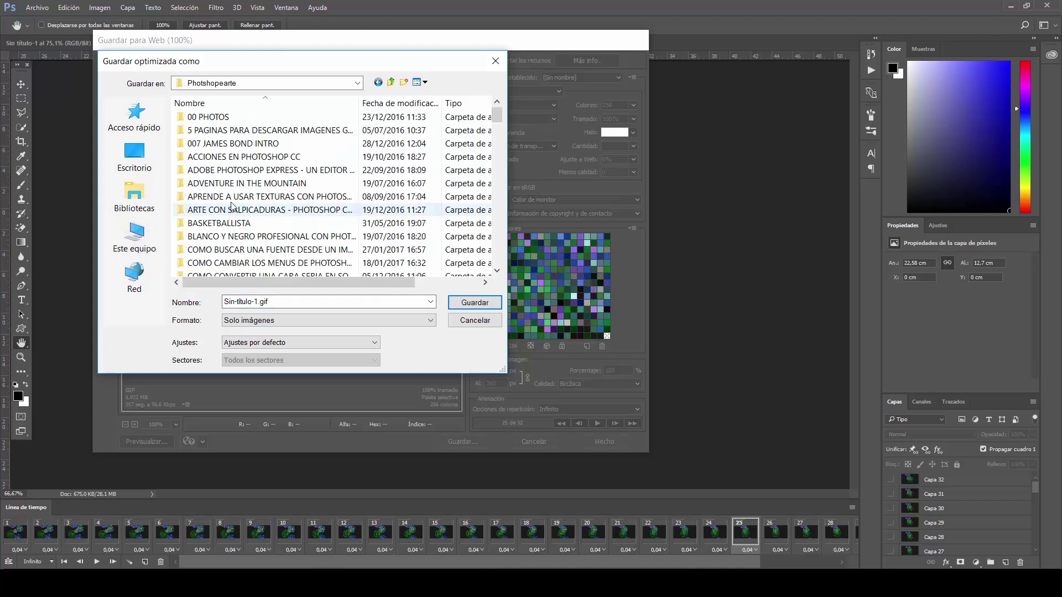
- Save Sin-título-1.gif in the GIF tutorial folder, accept the filename warning, and verify it
{"action": "left_click", "coordinate": [390, 104]}
{"action": "double_click", "coordinate": [276, 117]}
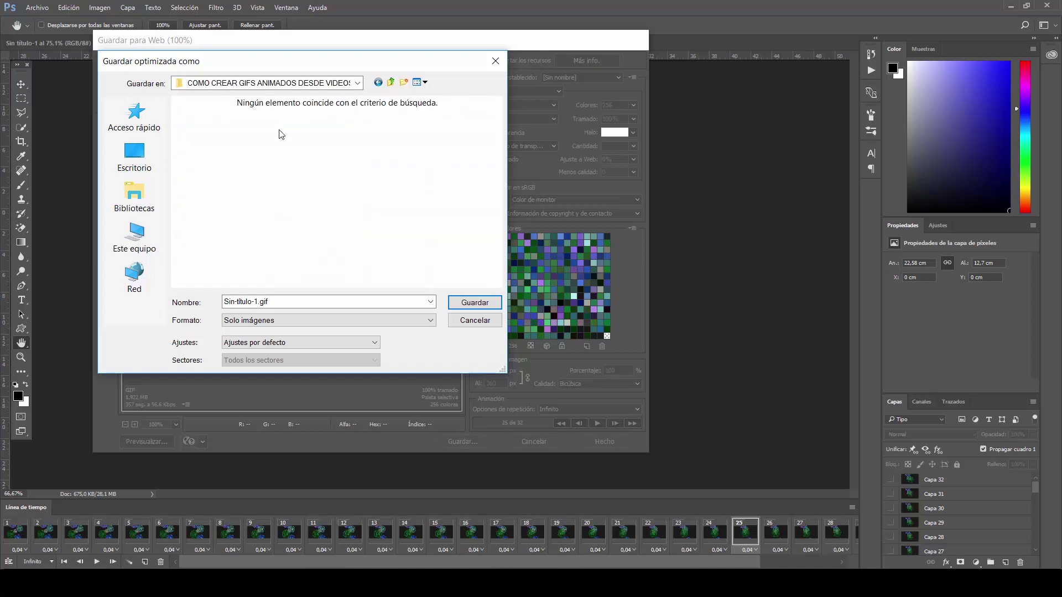
{"action": "left_click", "coordinate": [473, 303]}
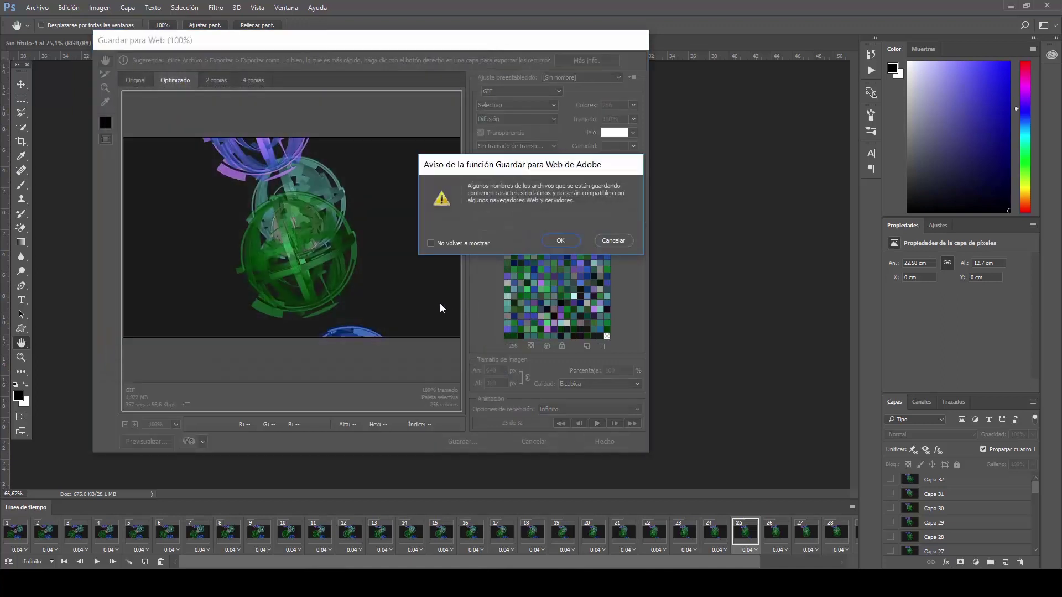
{"action": "left_click", "coordinate": [560, 241]}
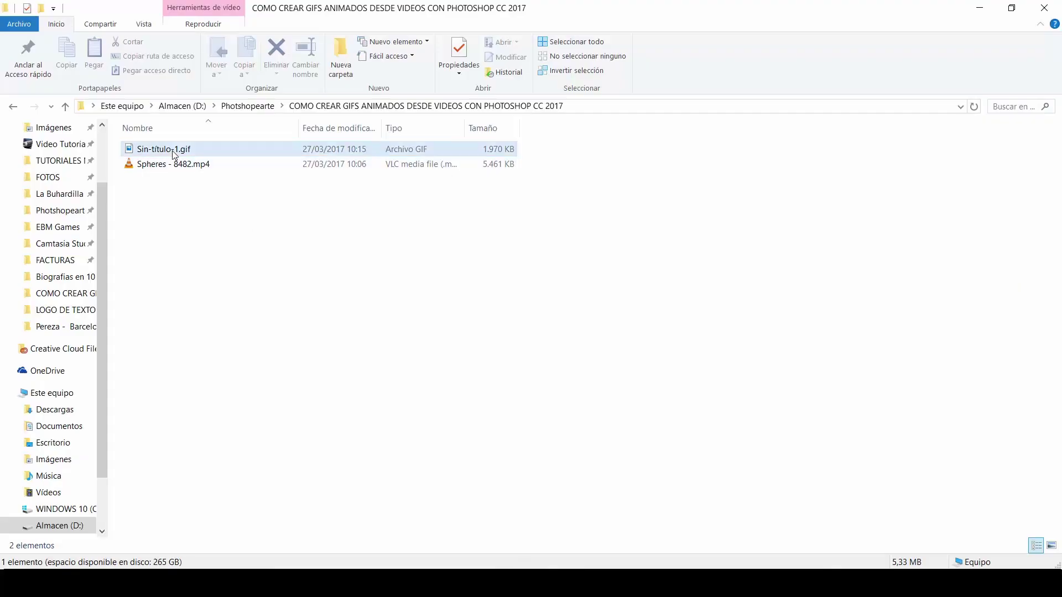
{"action": "left_click", "coordinate": [172, 152]}
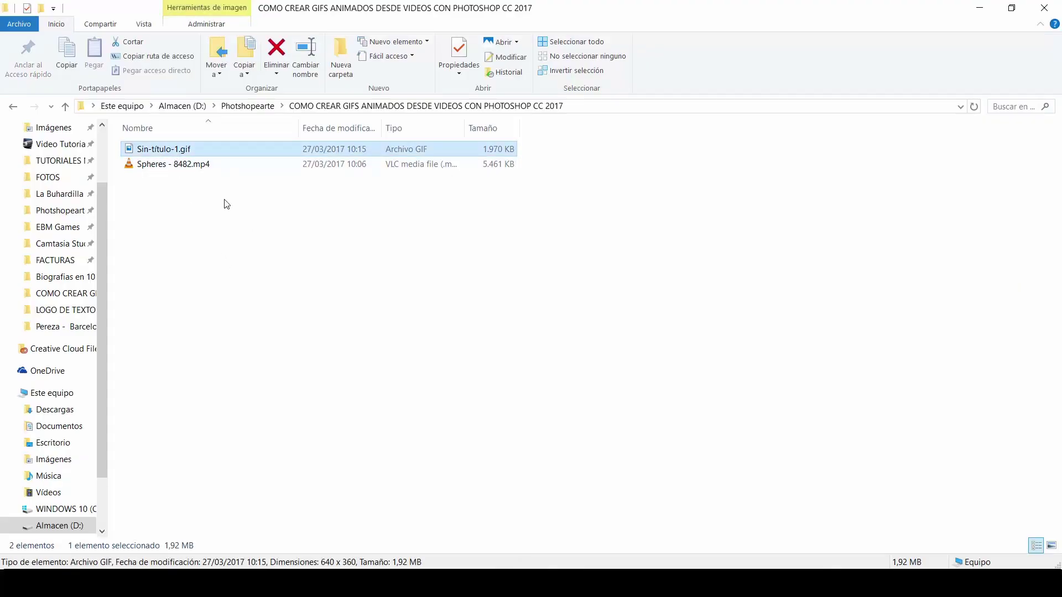
{"action": "left_click", "coordinate": [1044, 7]}
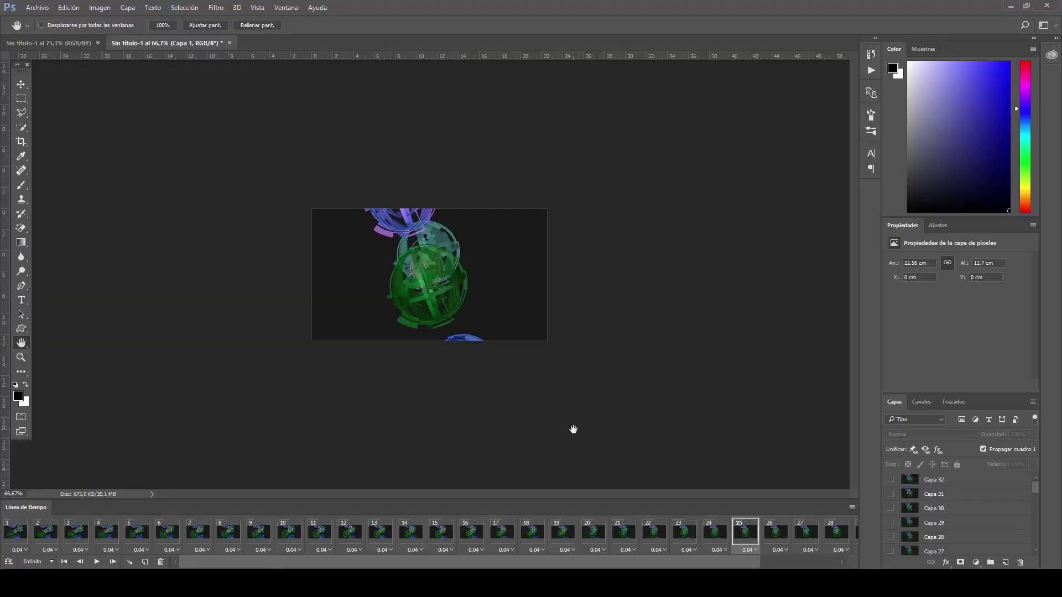